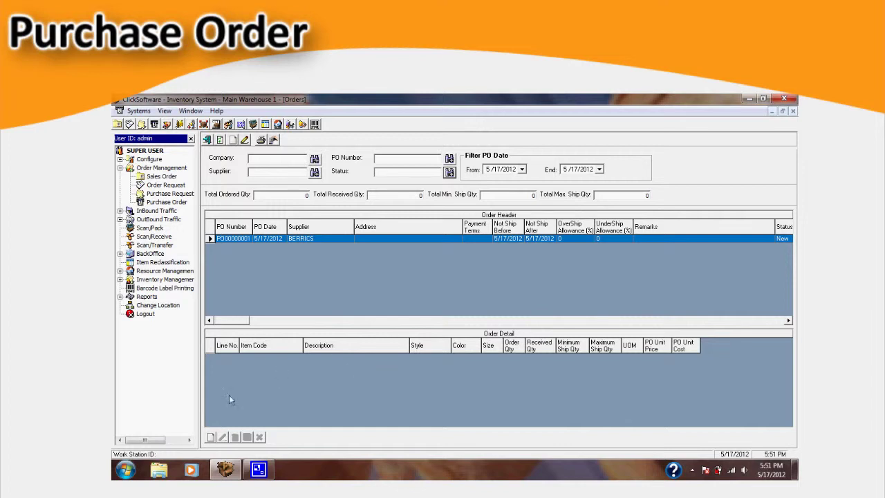
# Step: Add item 00011 Skate Socks with quantity 110 as a line on purchase order PO00000001
pyautogui.click(211, 438)
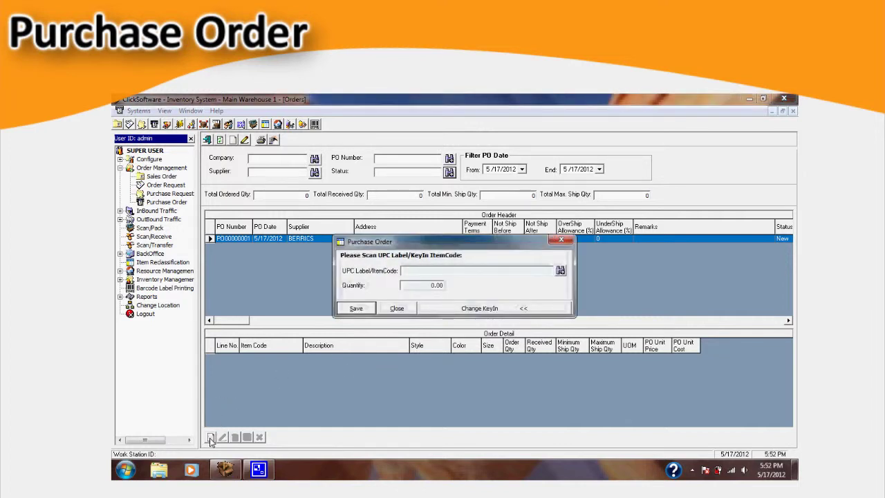
pyautogui.click(560, 271)
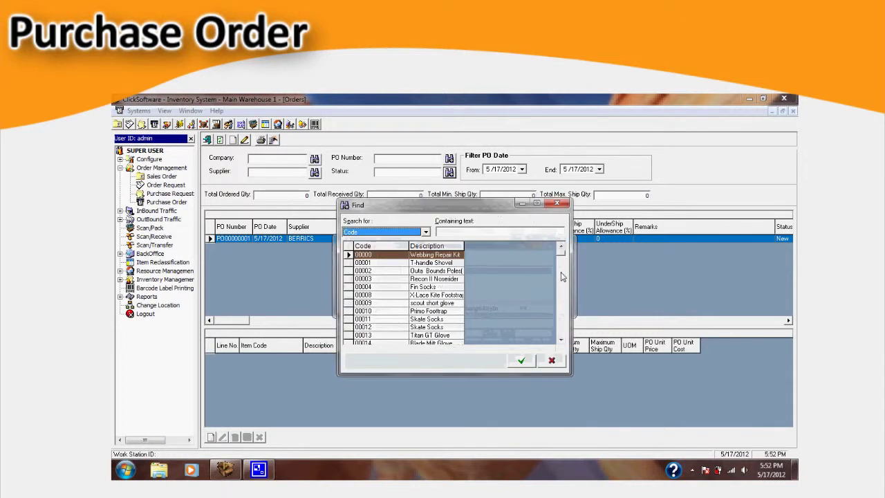
pyautogui.doubleClick(429, 319)
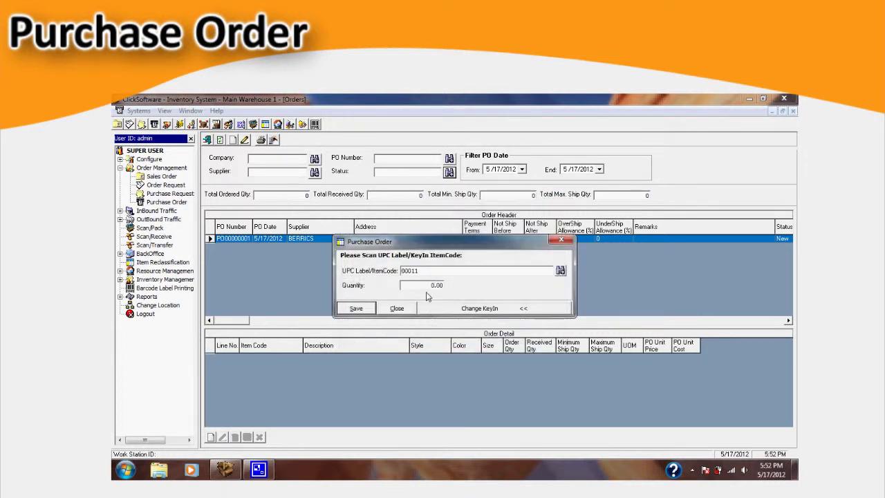
pyautogui.moveTo(427, 284); pyautogui.dragTo(473, 278)
pyautogui.write('110')
pyautogui.click(372, 310)
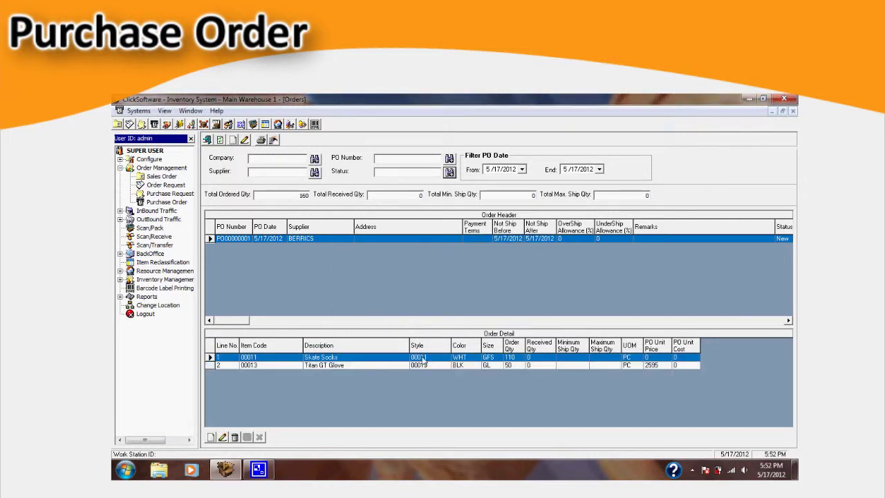
pyautogui.rightClick(446, 304)
# Step: Approve PO00000001 under the admin login and preview its PO report
pyautogui.click(469, 312)
pyautogui.write('admin')
pyautogui.press('Tab')
pyautogui.press('Tab')
pyautogui.write('a')
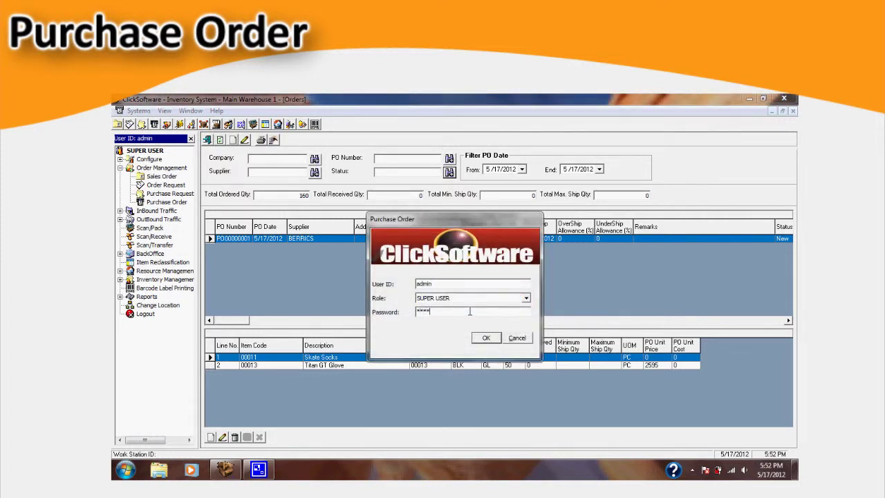
pyautogui.click(484, 338)
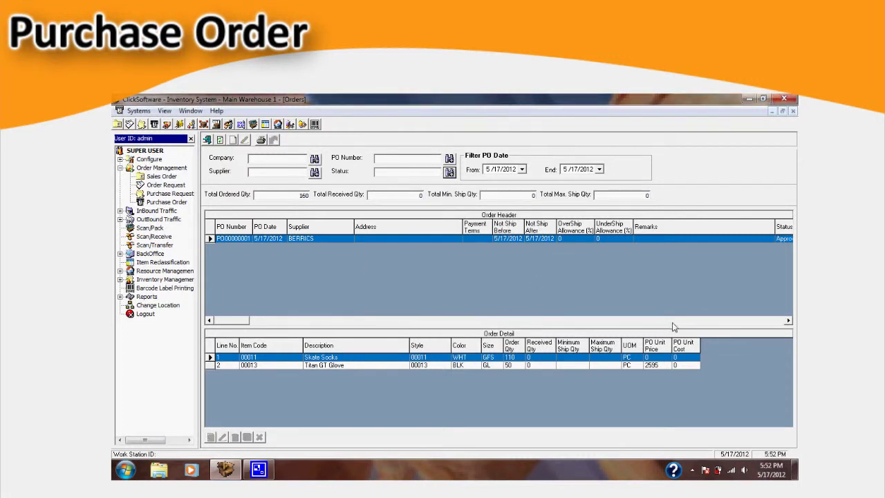
pyautogui.click(788, 320)
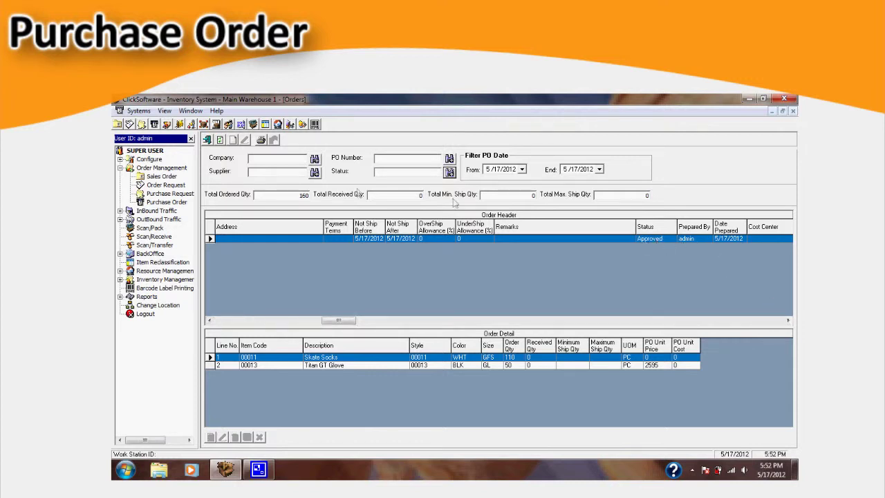
pyautogui.click(261, 140)
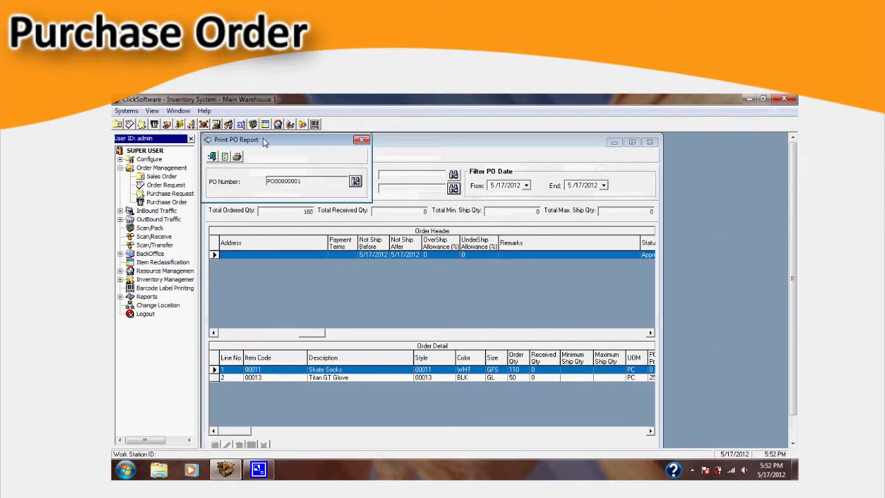
pyautogui.click(237, 157)
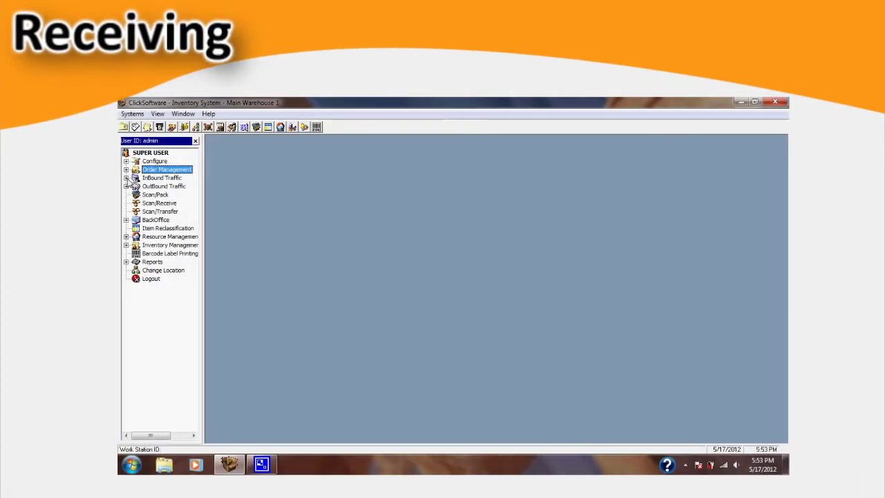
# Step: Open the Receiving screen under InBound Traffic, maximized to fill the workspace
pyautogui.click(126, 178)
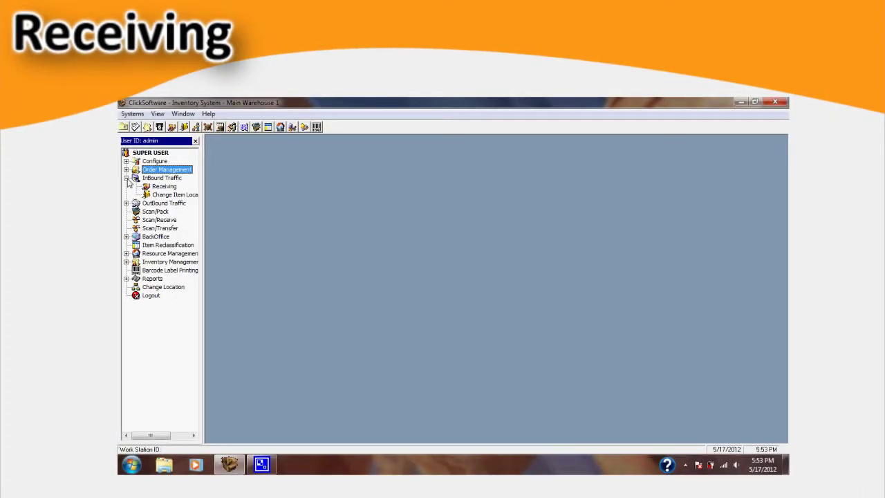
pyautogui.doubleClick(164, 187)
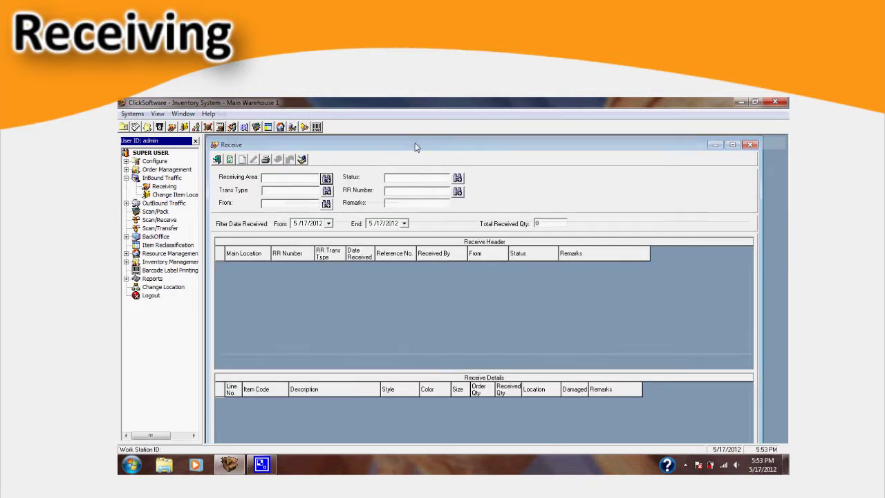
pyautogui.doubleClick(415, 146)
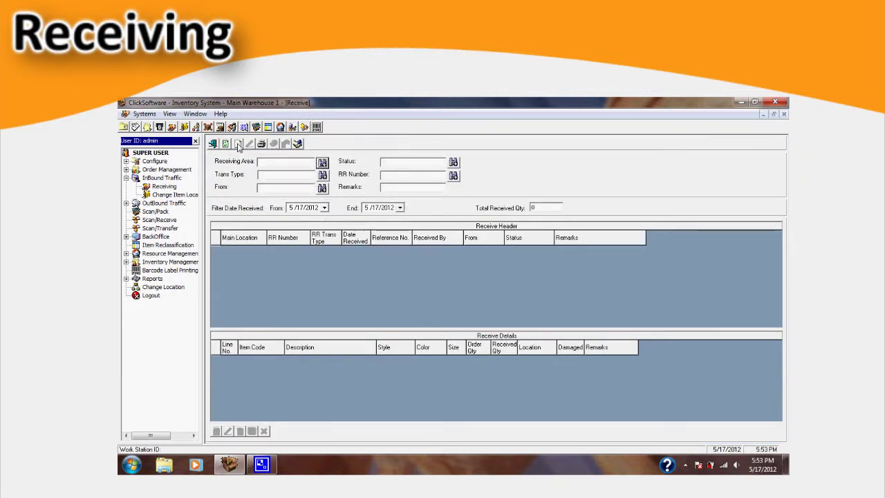
# Step: Save a new receiving record of type POR (Purchase Order) from supplier BERRICS
pyautogui.click(238, 144)
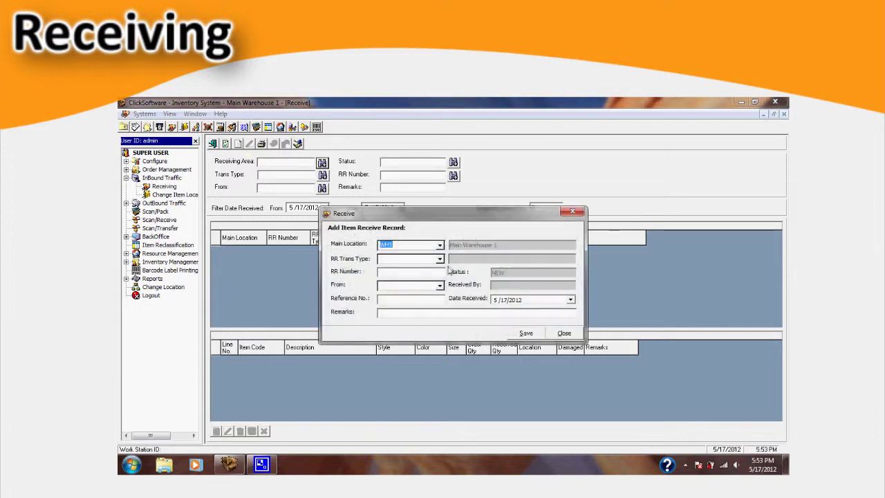
pyautogui.click(439, 258)
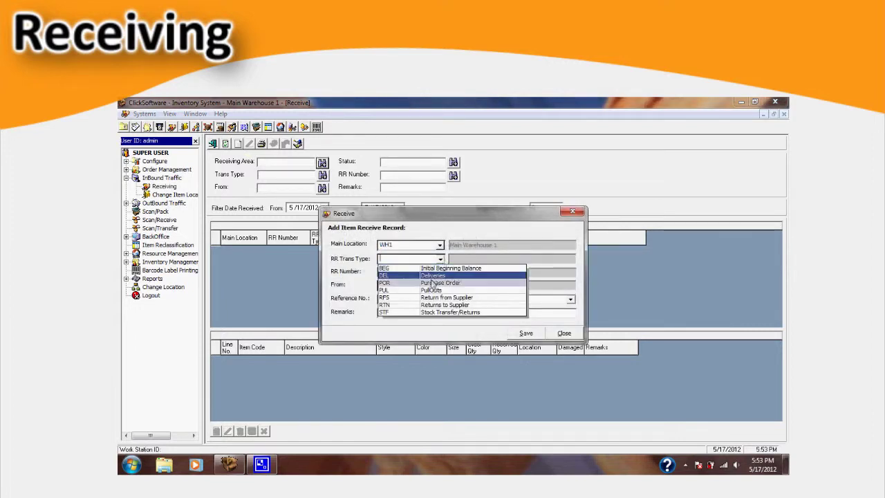
pyautogui.click(431, 284)
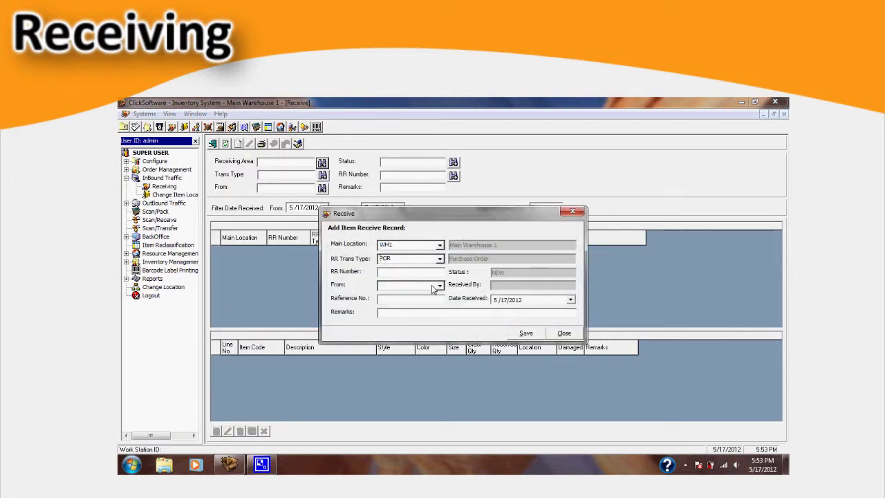
pyautogui.click(440, 286)
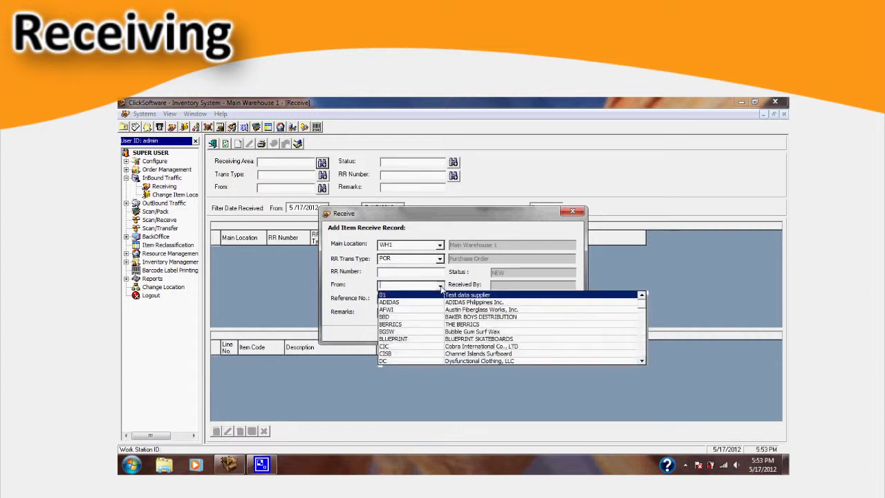
pyautogui.click(446, 324)
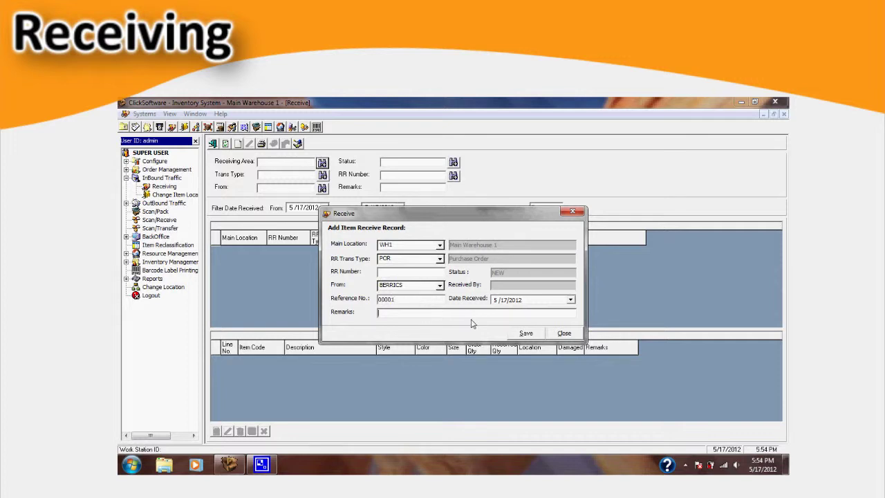
pyautogui.click(525, 333)
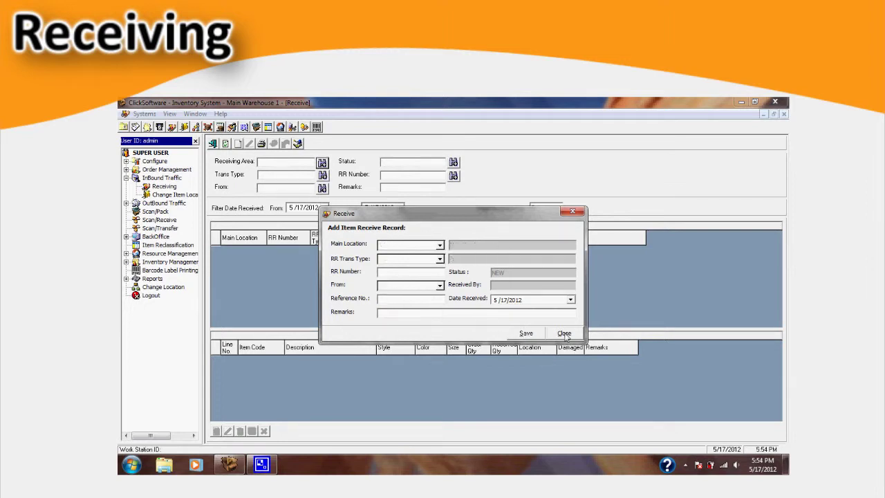
pyautogui.click(564, 334)
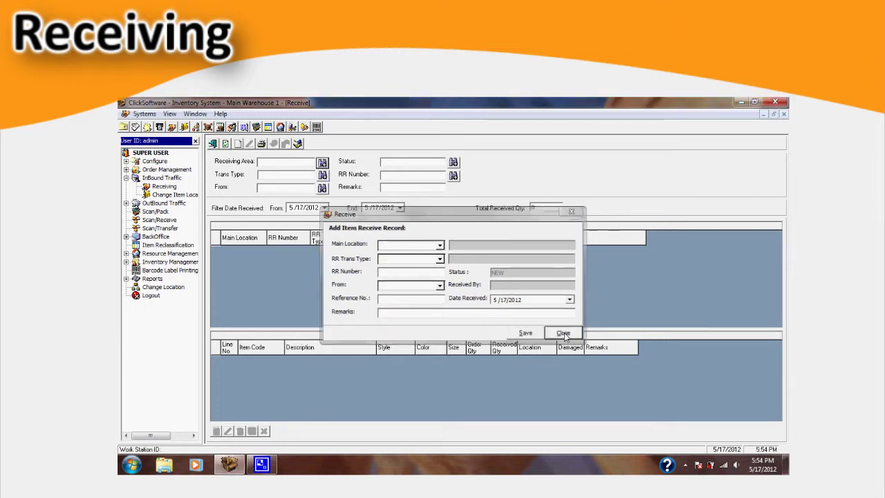
# Step: Pull the item lines from purchase order PO00000001 into the receiving record
pyautogui.click(217, 431)
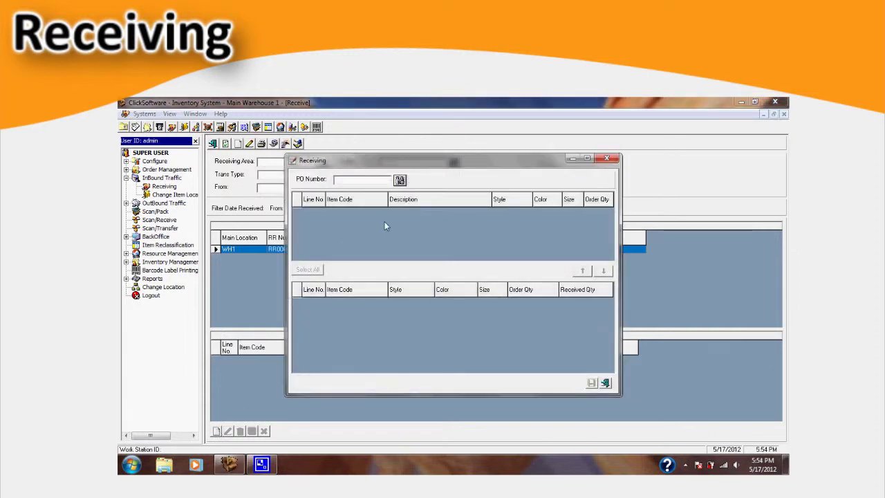
pyautogui.click(399, 181)
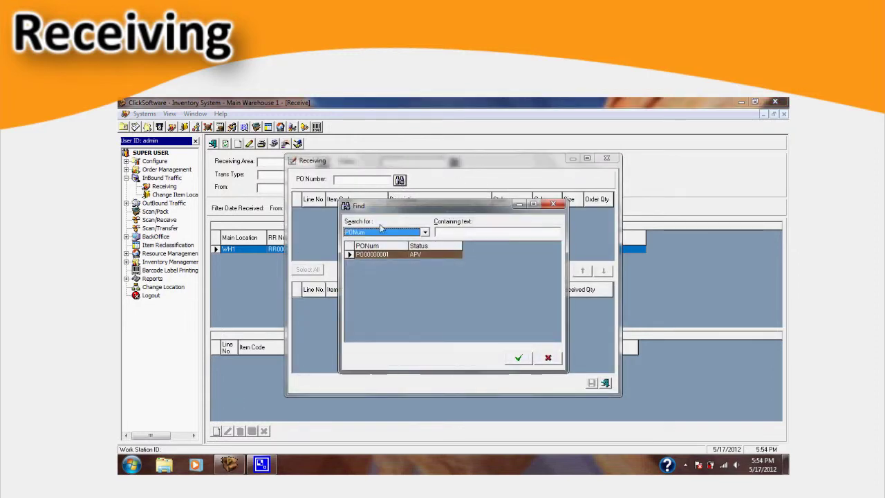
pyautogui.click(518, 357)
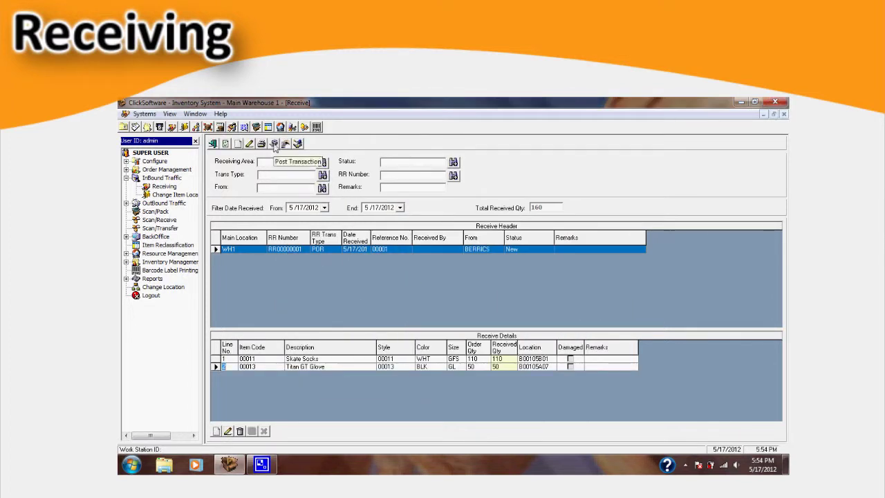
# Step: Post RR00000001 under the admin login and acknowledge the posting confirmation
pyautogui.click(274, 145)
pyautogui.write('admin')
pyautogui.press('Tab')
pyautogui.press('Tab')
pyautogui.write('*')
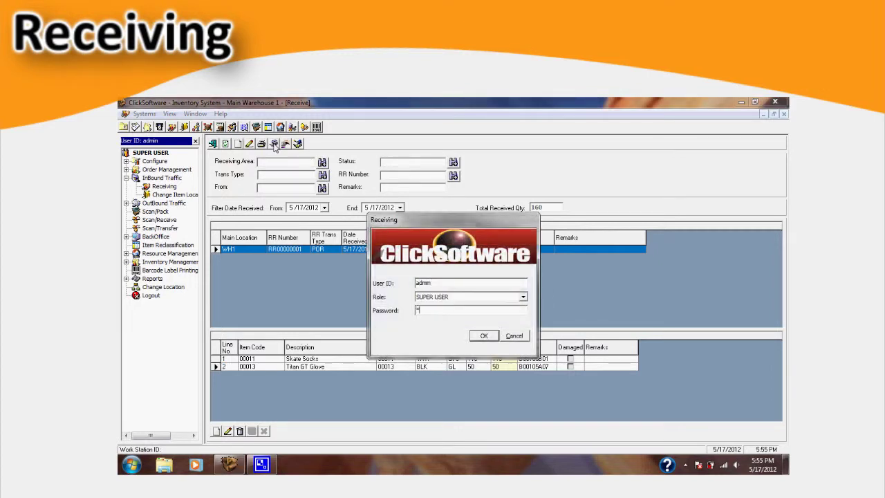
pyautogui.press('Return')
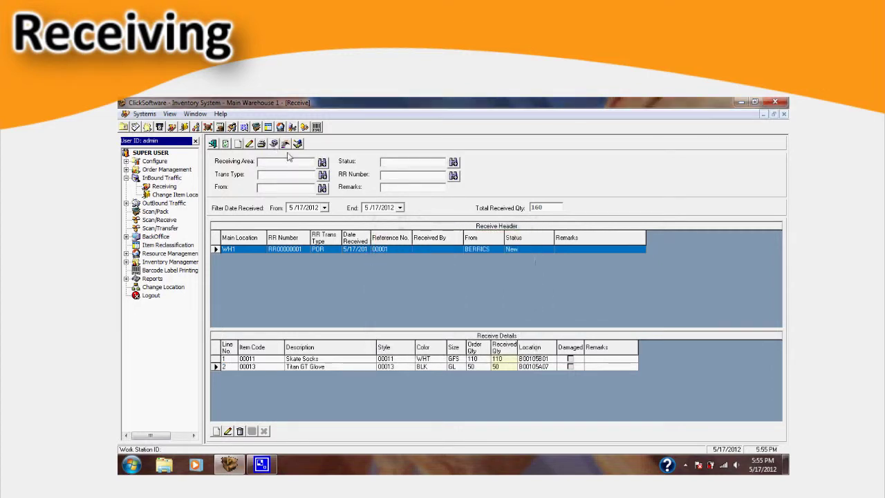
pyautogui.click(481, 316)
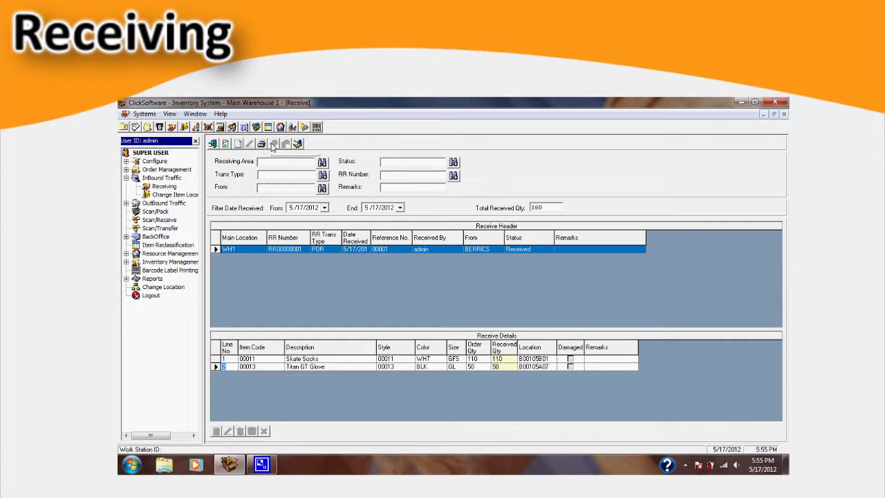
# Step: Preview the receiving report for RR00000001, then close the preview
pyautogui.click(262, 144)
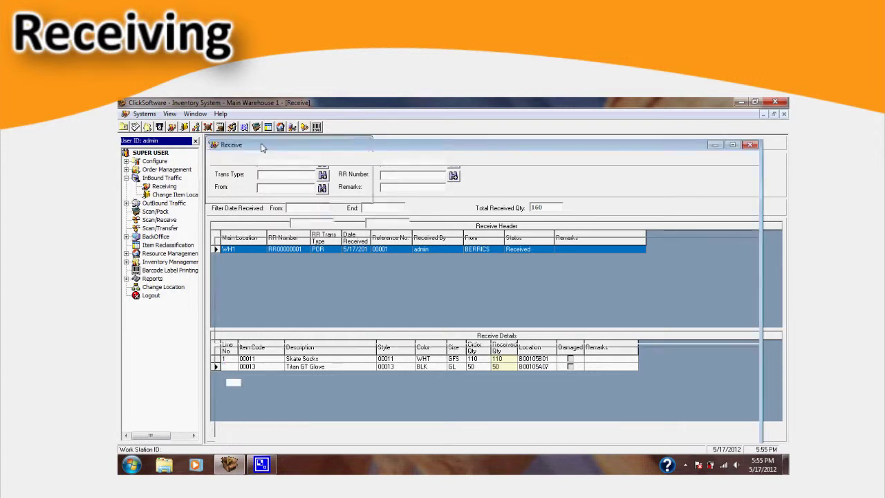
pyautogui.click(240, 159)
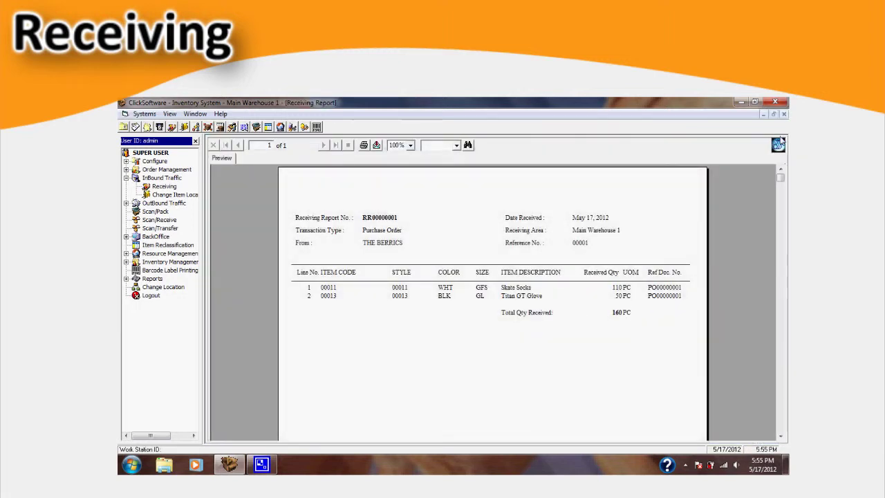
pyautogui.click(784, 116)
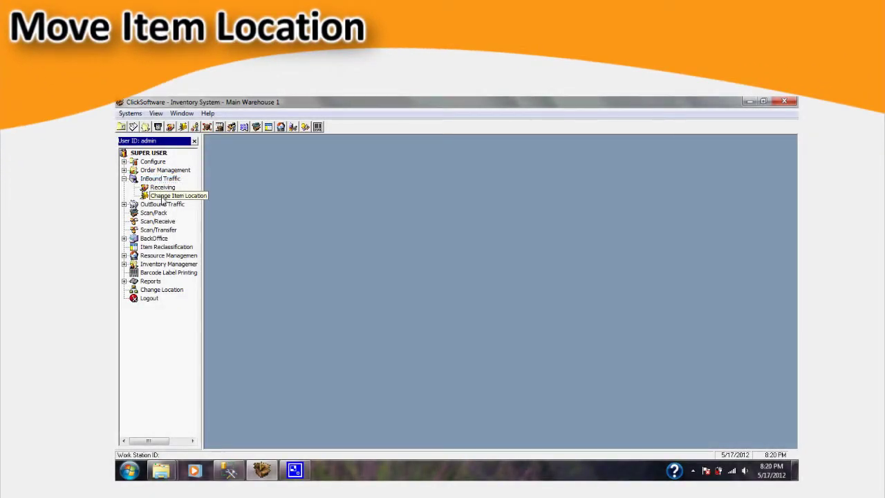
# Step: Start a new item location move from source NSL001A to destination B00105A01
pyautogui.click(162, 197)
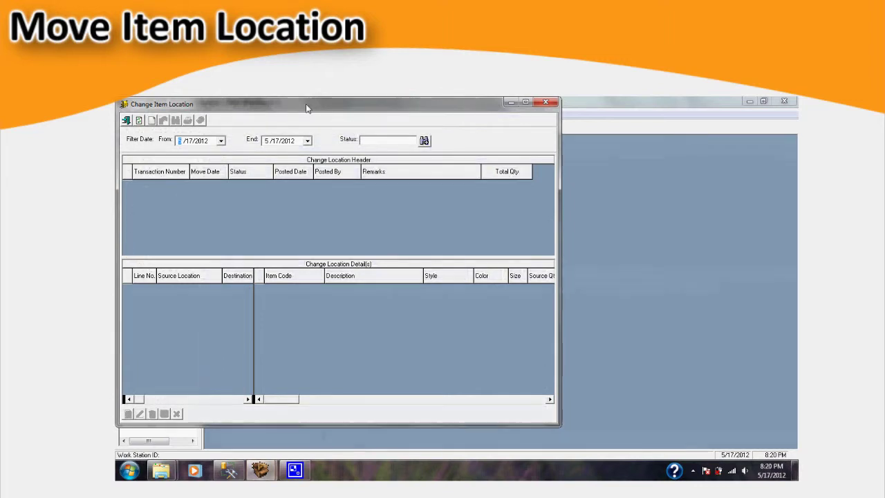
pyautogui.doubleClick(307, 109)
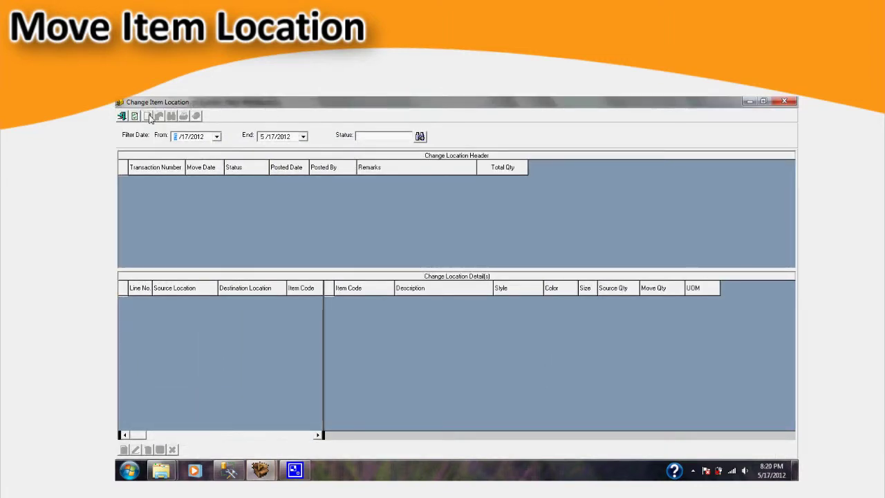
pyautogui.click(148, 117)
pyautogui.click(274, 137)
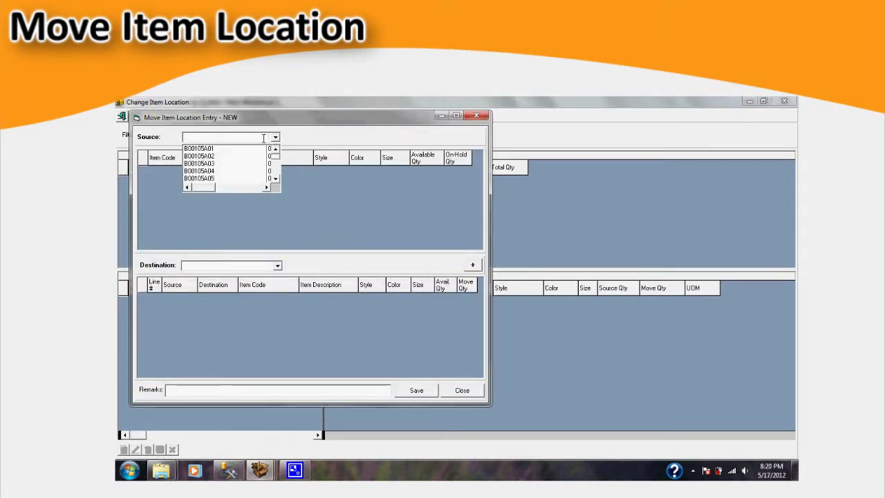
pyautogui.write('n')
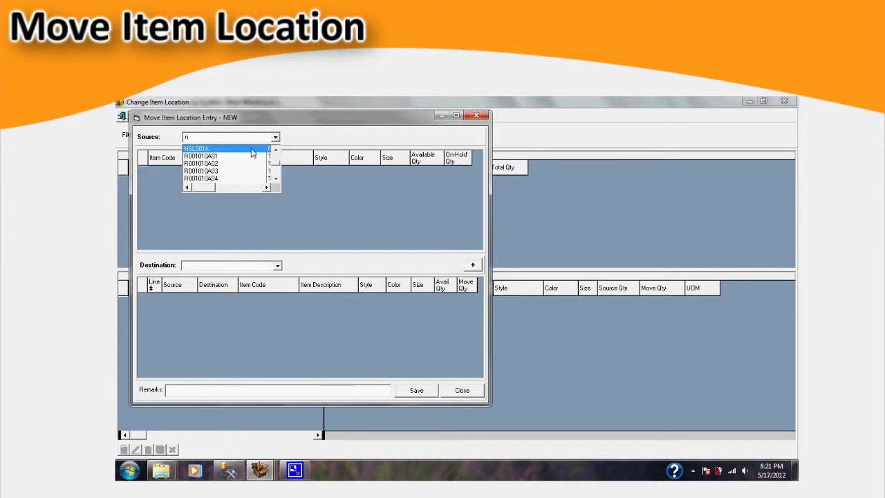
pyautogui.click(253, 148)
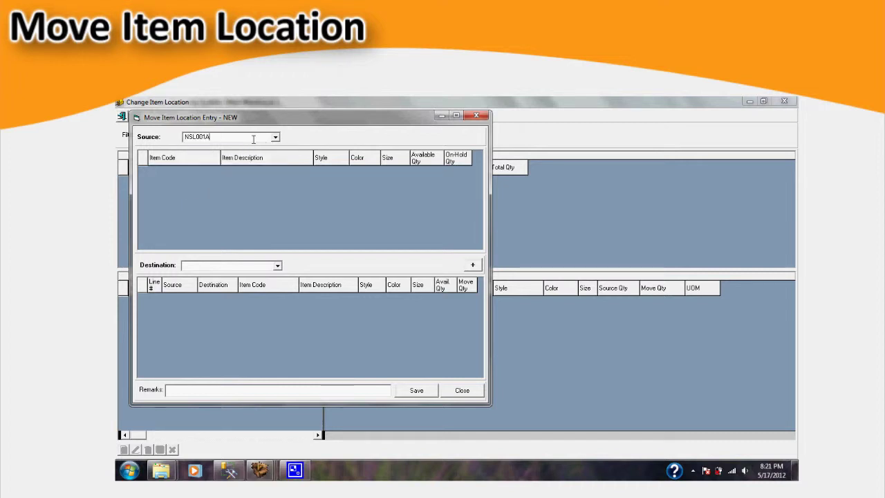
pyautogui.click(276, 265)
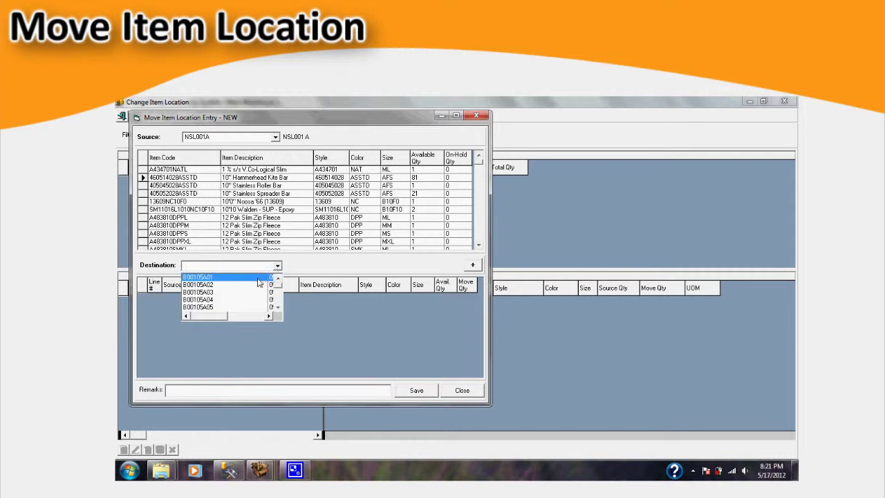
pyautogui.click(259, 278)
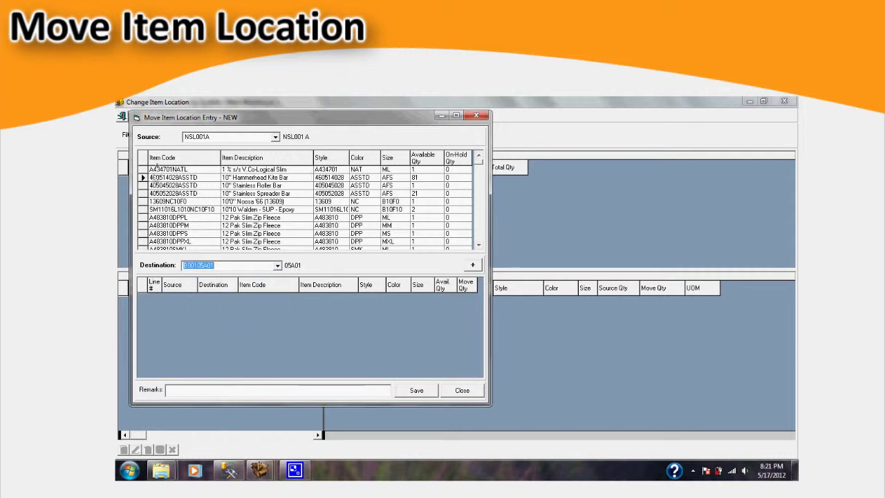
# Step: Add a Hammerhead Kite Bar move line with quantity 40, then a Stainless Spreader Bar line
pyautogui.click(178, 180)
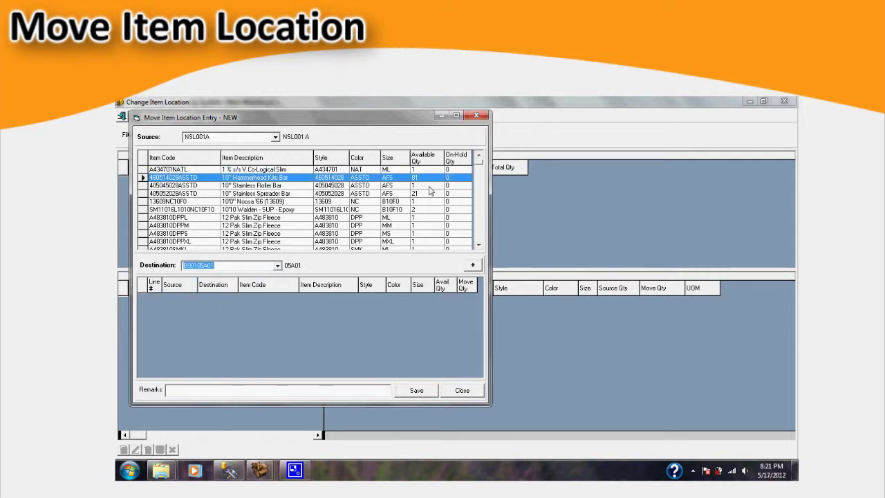
pyautogui.click(455, 181)
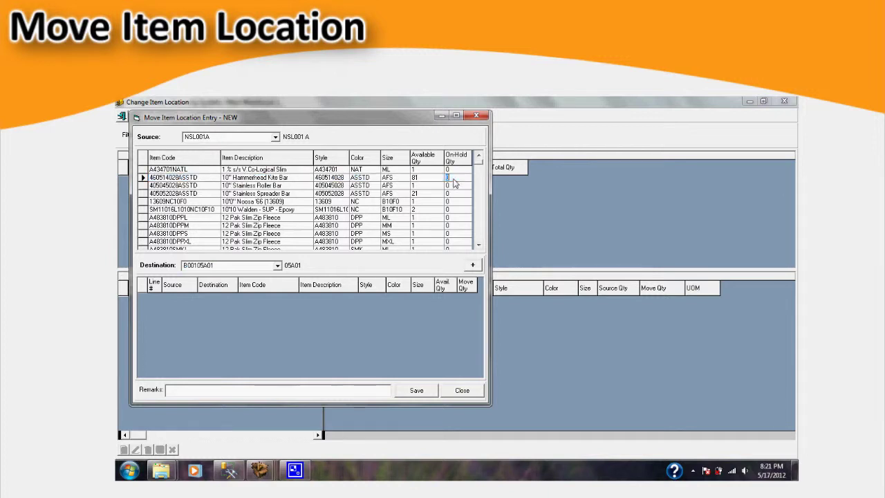
pyautogui.click(473, 265)
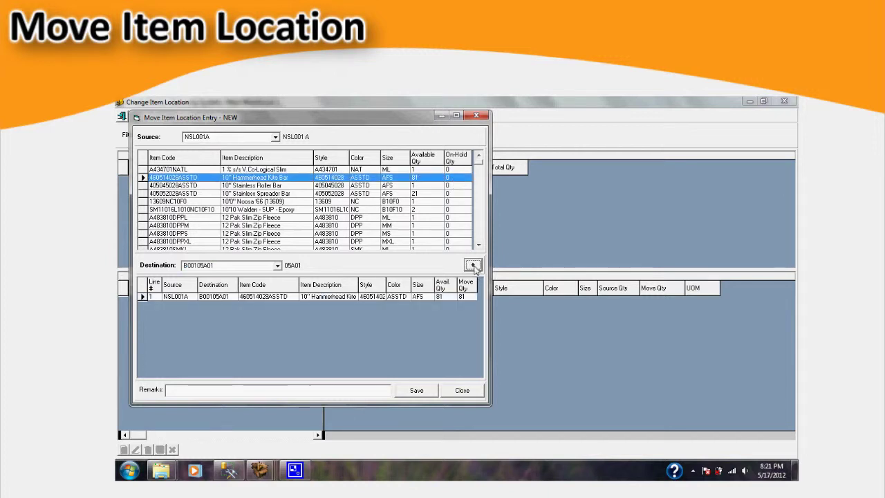
pyautogui.click(468, 297)
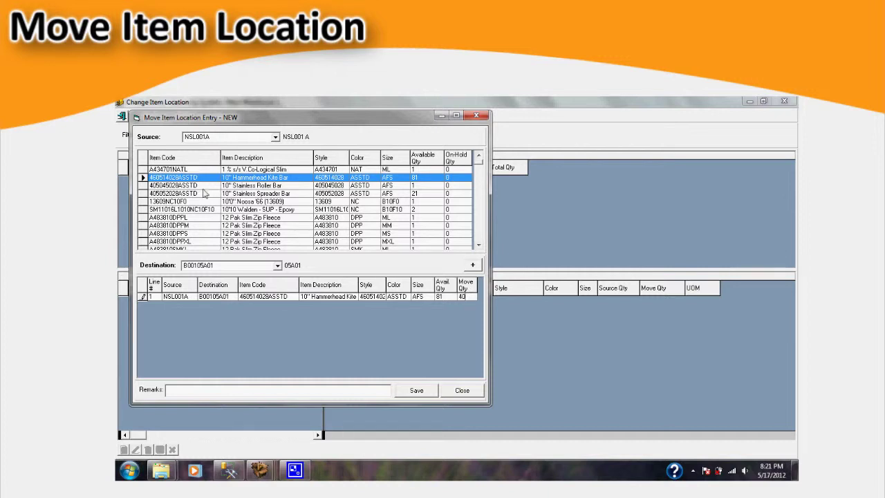
pyautogui.click(153, 194)
pyautogui.click(145, 193)
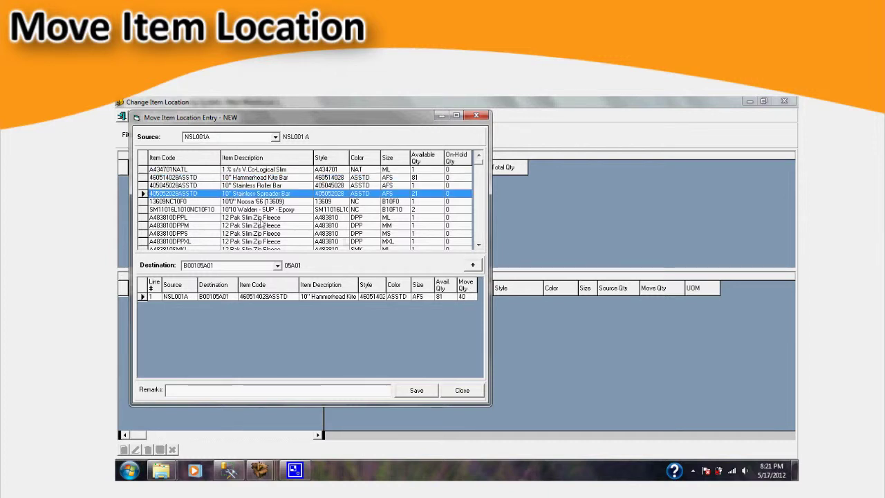
pyautogui.click(472, 266)
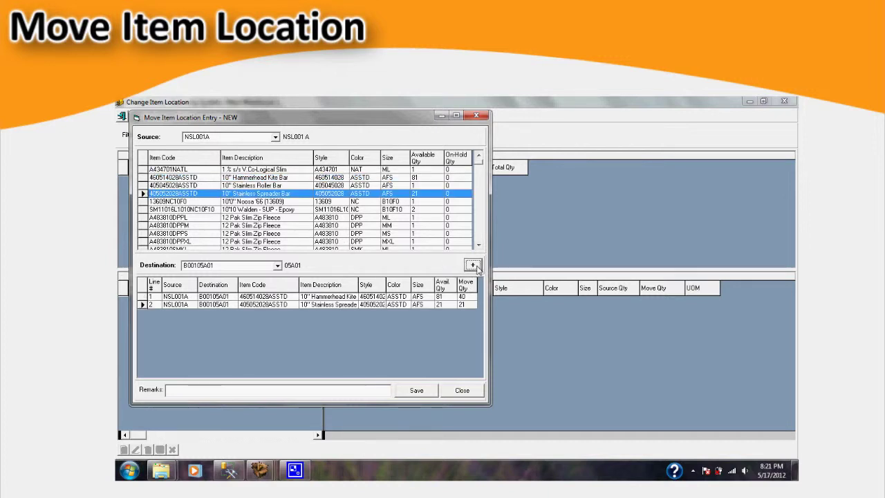
pyautogui.click(469, 306)
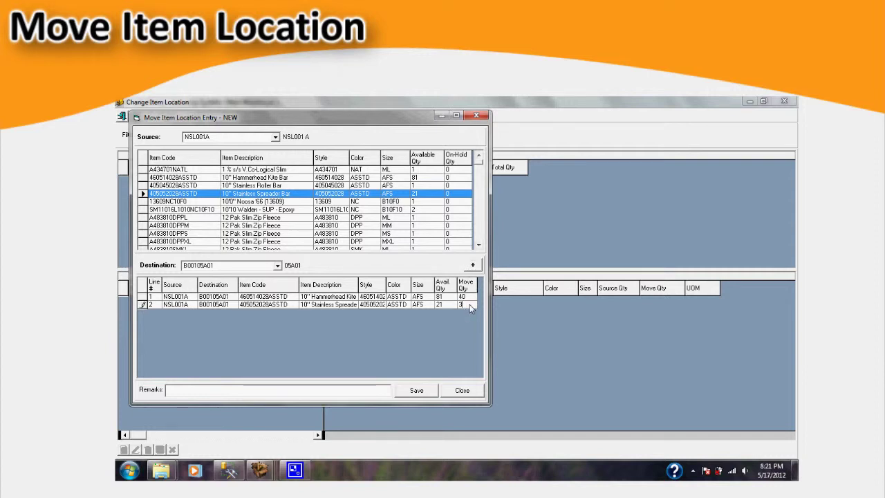
# Step: Switch destination to B00105A04, add the Walden SUP, and save past the quantity warning
pyautogui.click(277, 265)
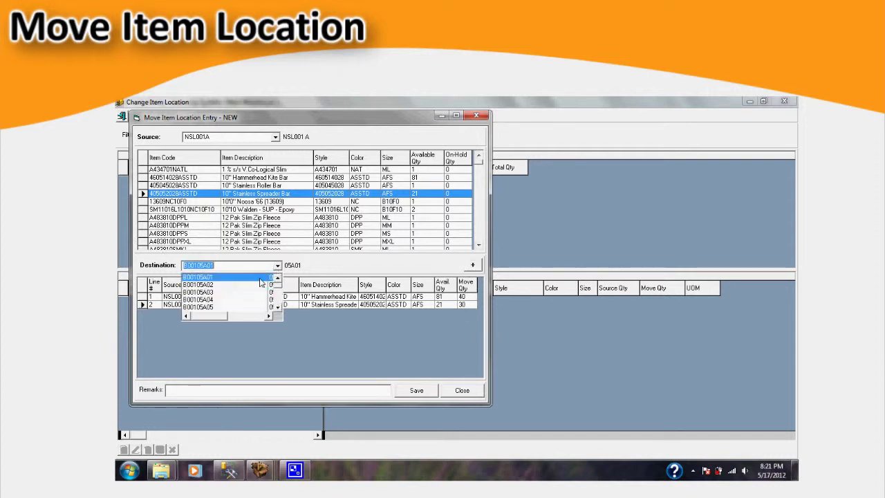
pyautogui.click(241, 298)
pyautogui.doubleClick(200, 209)
pyautogui.click(416, 389)
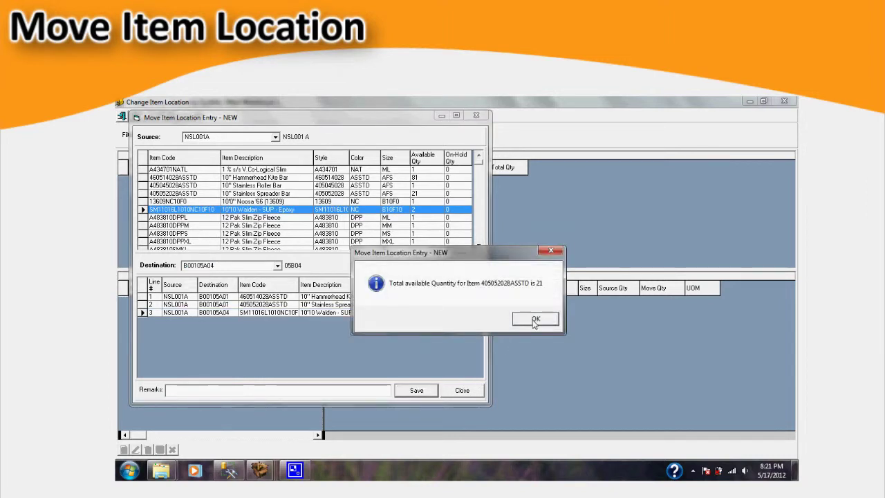
pyautogui.click(540, 321)
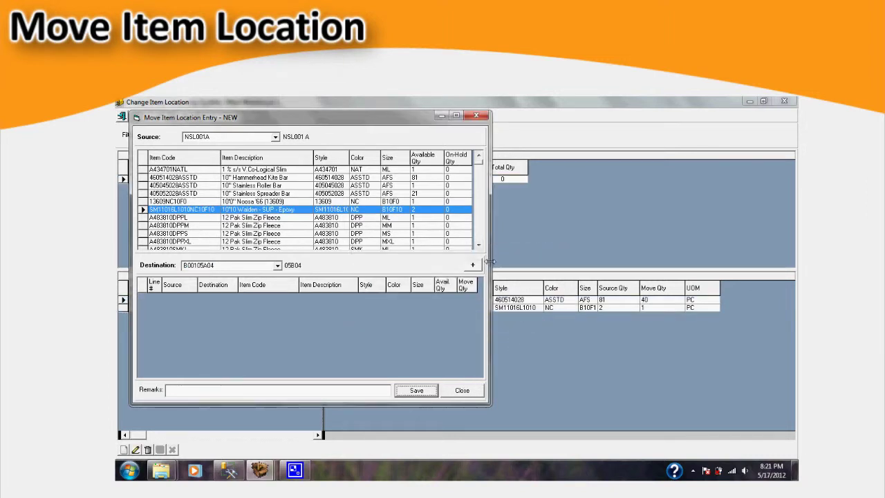
# Step: Change line 1's kite bar move quantity from 40 to 25 and save it
pyautogui.click(472, 392)
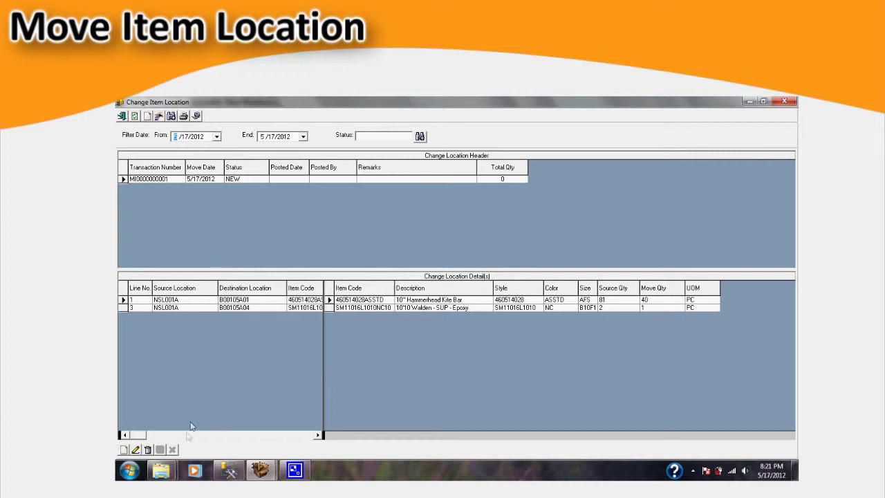
pyautogui.click(136, 450)
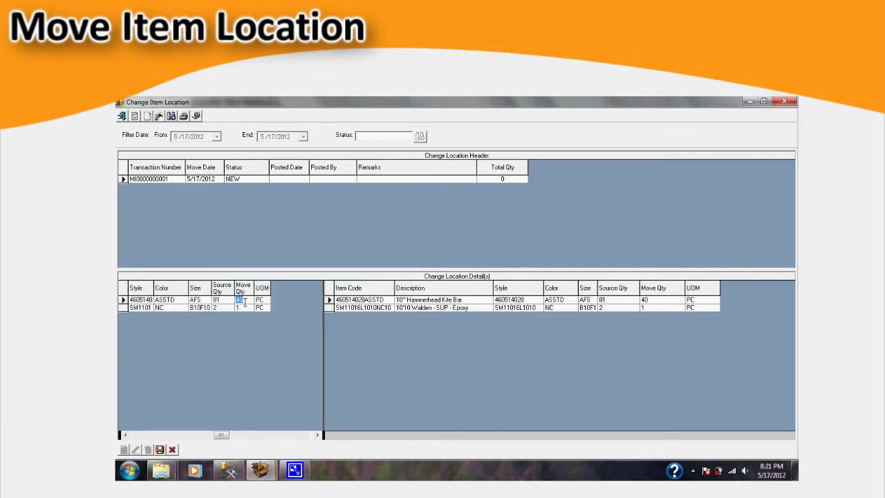
pyautogui.write('25')
pyautogui.click(160, 450)
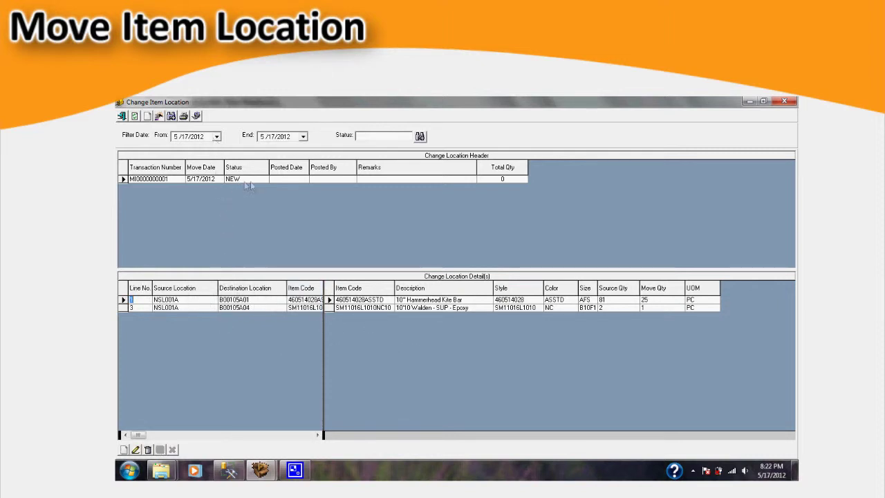
pyautogui.click(196, 116)
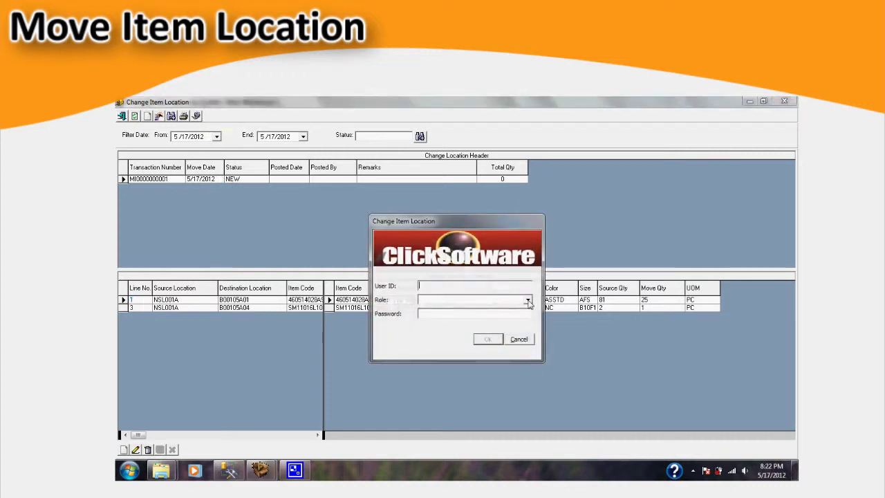
pyautogui.write('admin')
pyautogui.press('Tab')
pyautogui.press('Tab')
pyautogui.write('*')
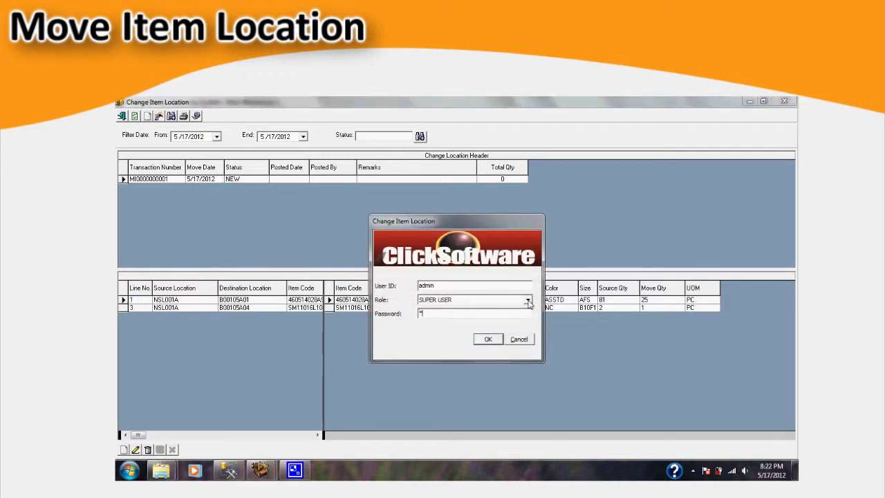
pyautogui.press('Return')
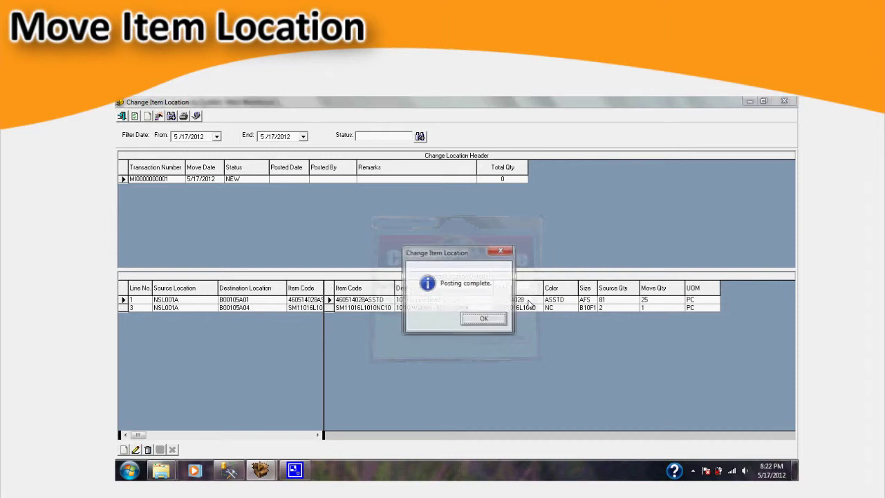
pyautogui.click(489, 321)
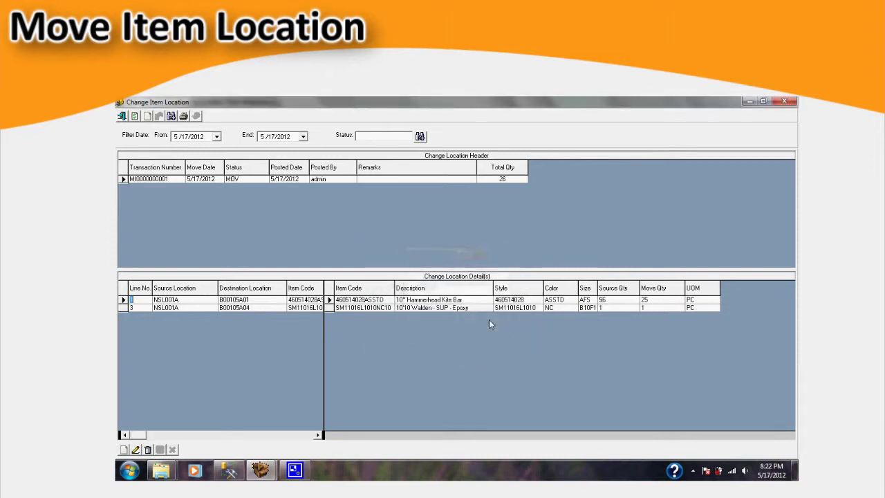
pyautogui.click(183, 116)
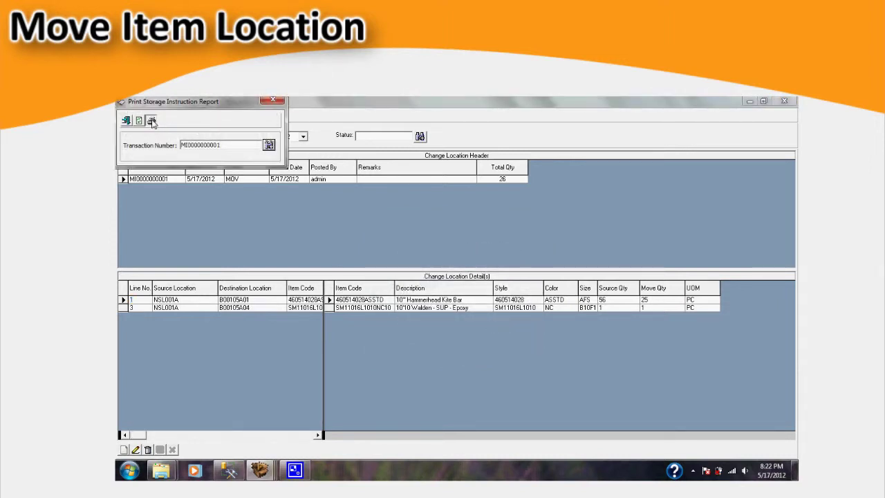
pyautogui.click(150, 120)
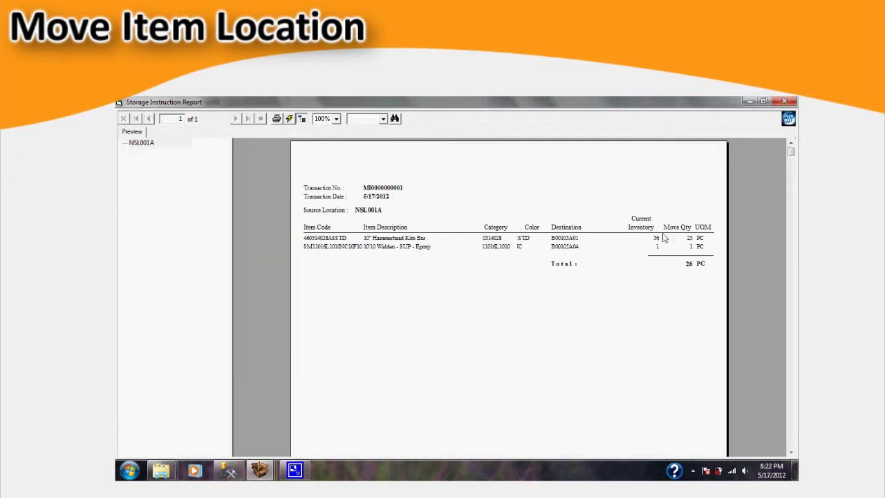
pyautogui.scroll(-5, 674, 242)
pyautogui.scroll(5, 676, 246)
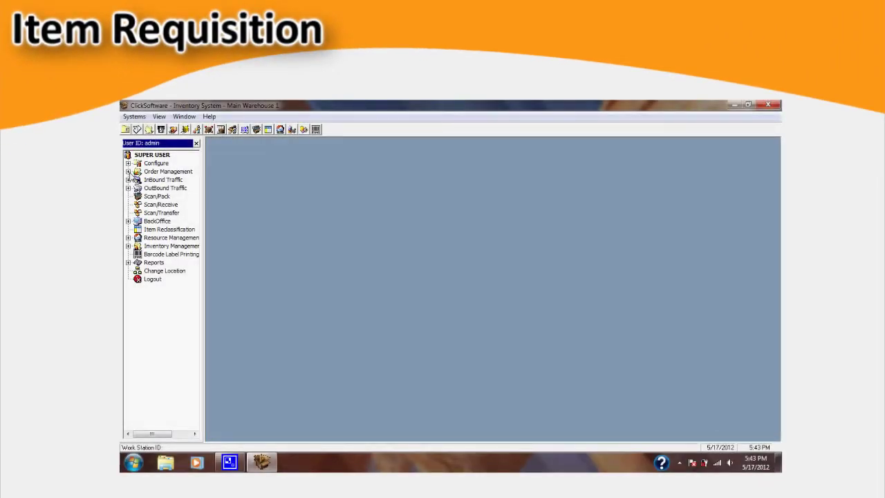
# Step: Open the Order Request screen under Order Management
pyautogui.click(128, 171)
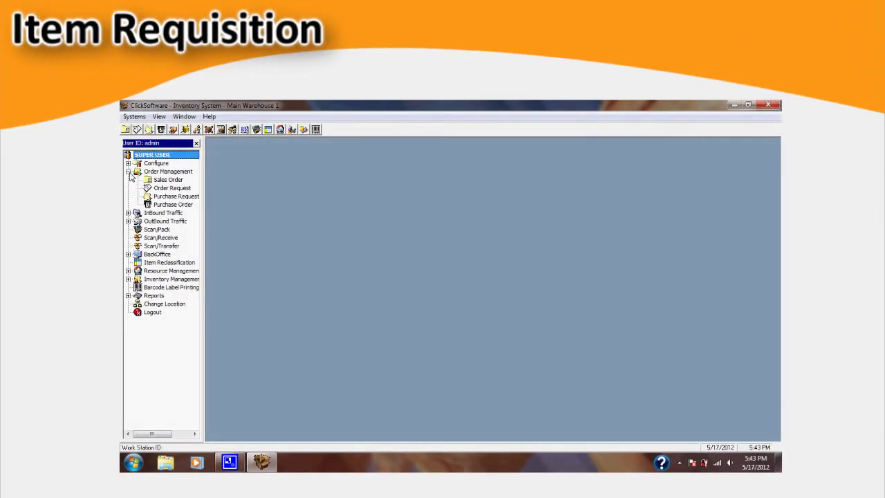
pyautogui.click(173, 188)
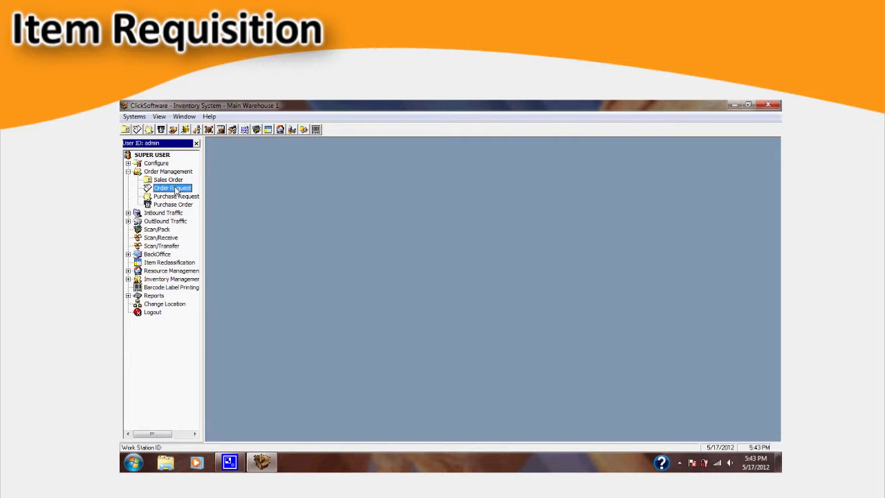
pyautogui.doubleClick(175, 188)
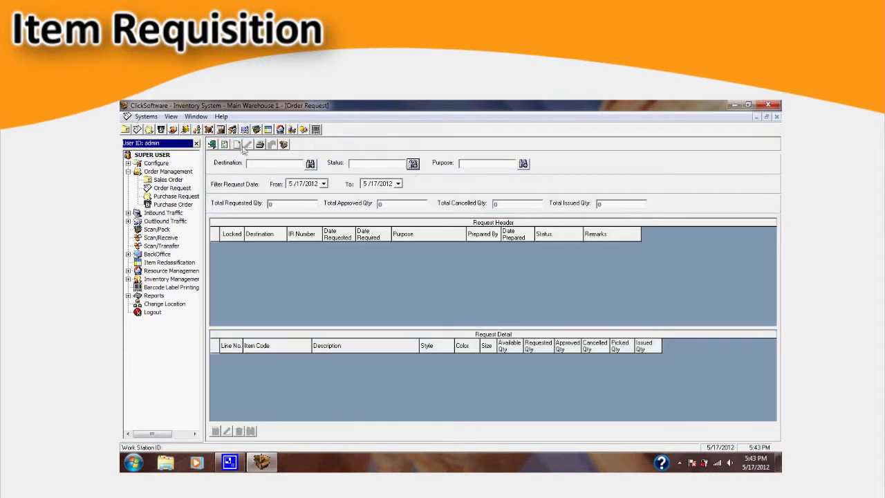
# Step: Save a new request to destination ABS-MOA with purpose R (Replenishment)
pyautogui.click(237, 145)
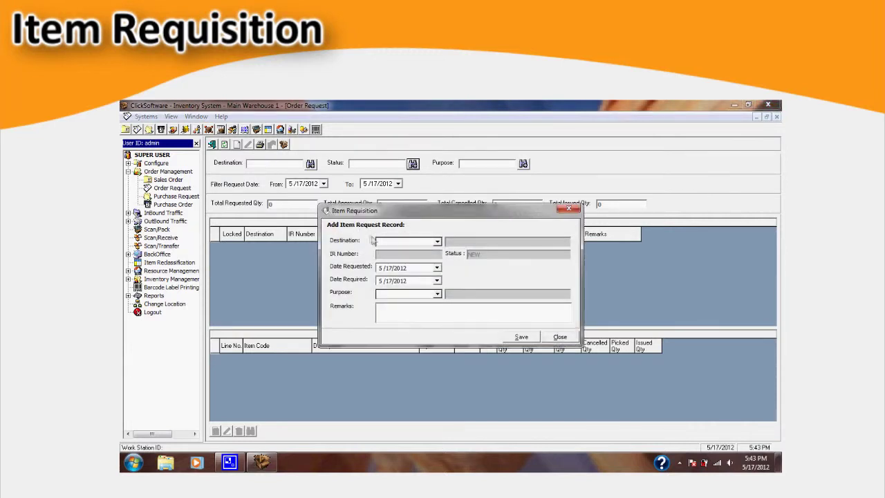
pyautogui.click(437, 244)
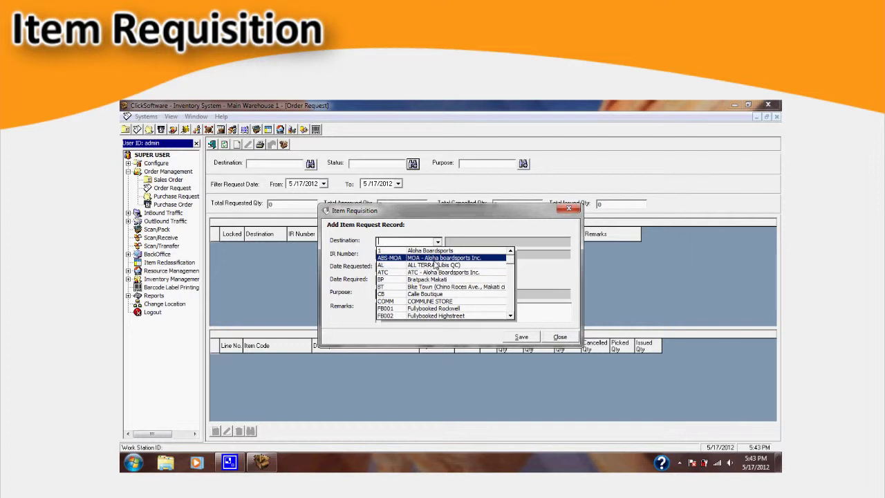
pyautogui.click(436, 260)
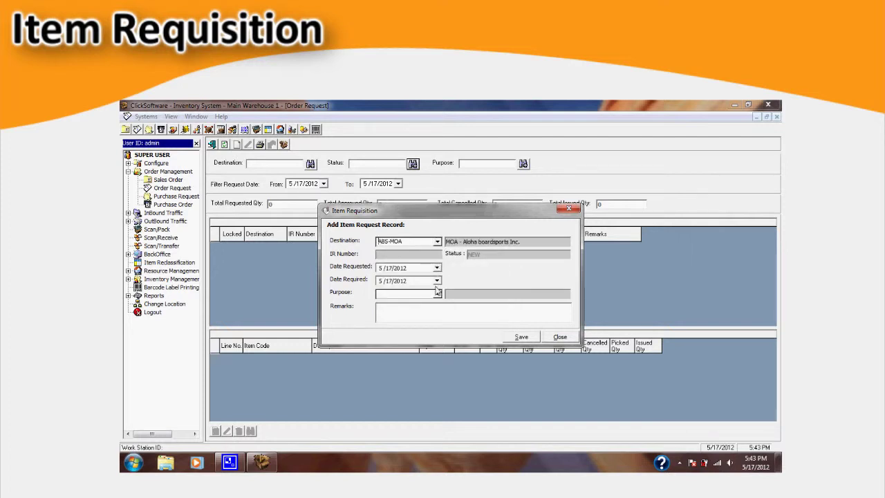
pyautogui.click(437, 293)
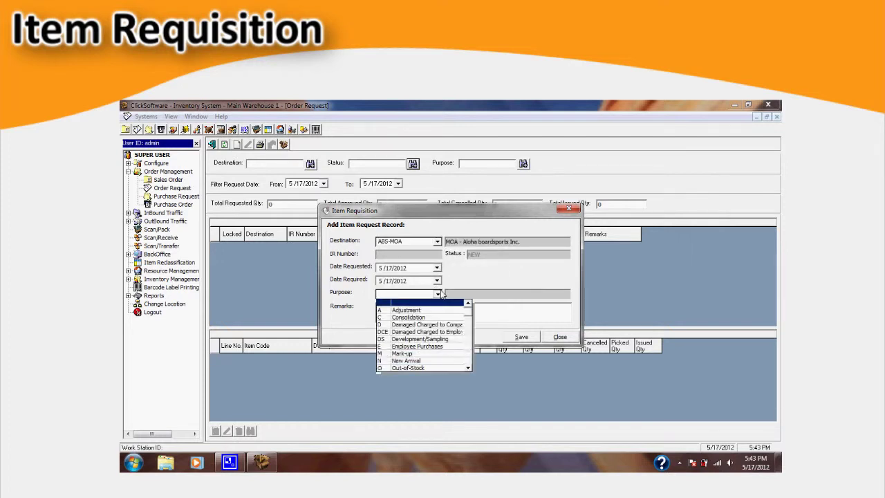
pyautogui.write('R')
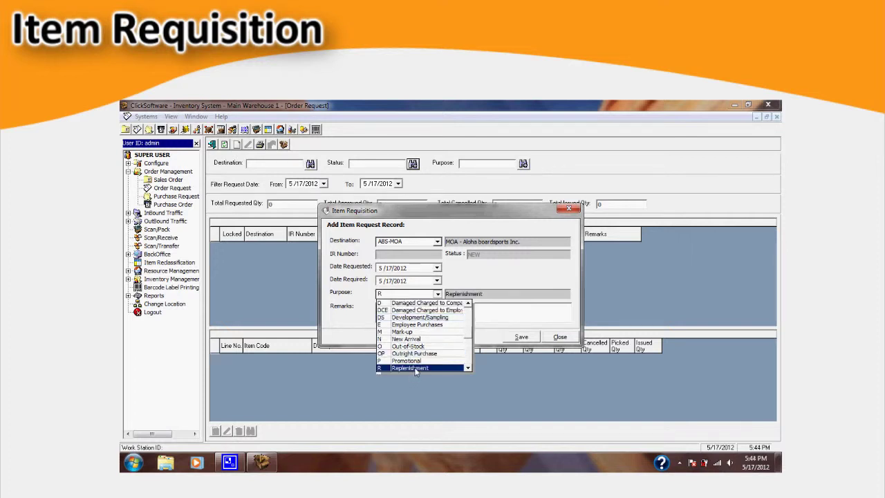
pyautogui.click(415, 369)
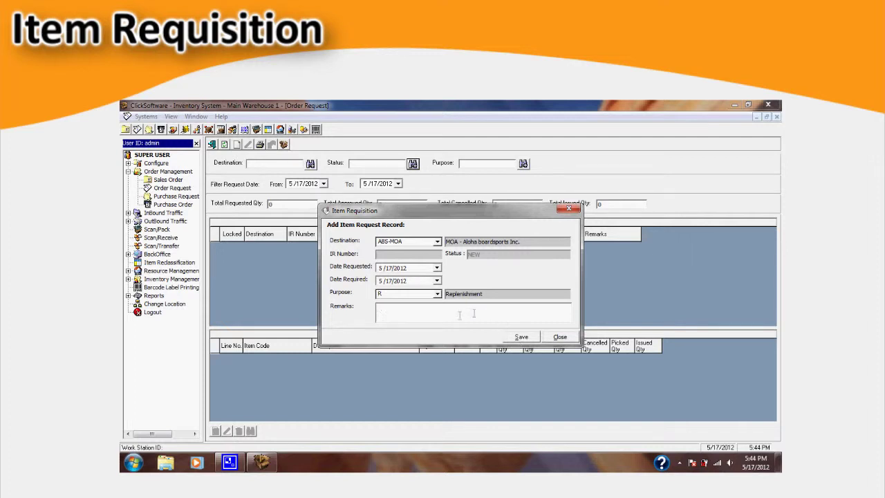
pyautogui.click(521, 337)
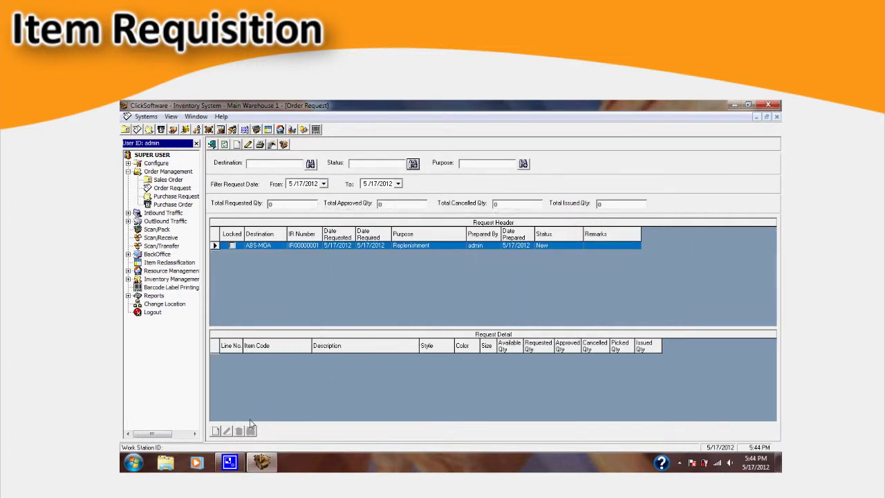
# Step: Add request line 00099 with quantity 50, then save a second item line
pyautogui.click(216, 431)
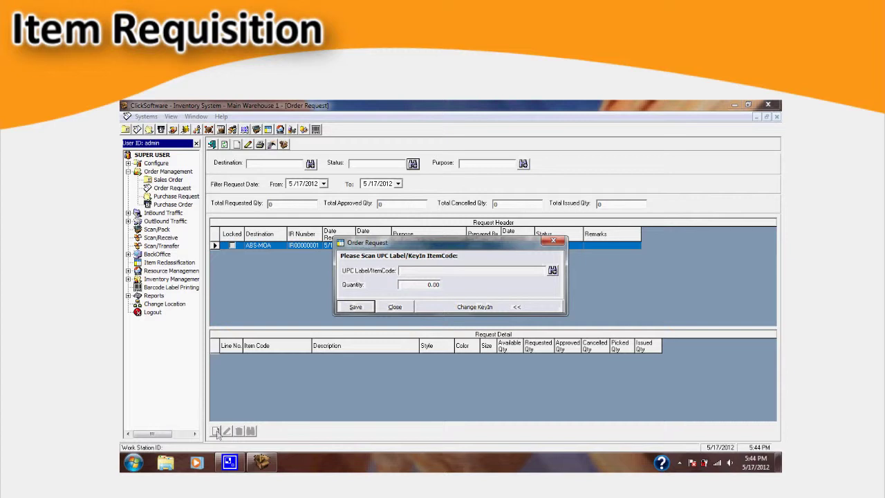
pyautogui.click(552, 273)
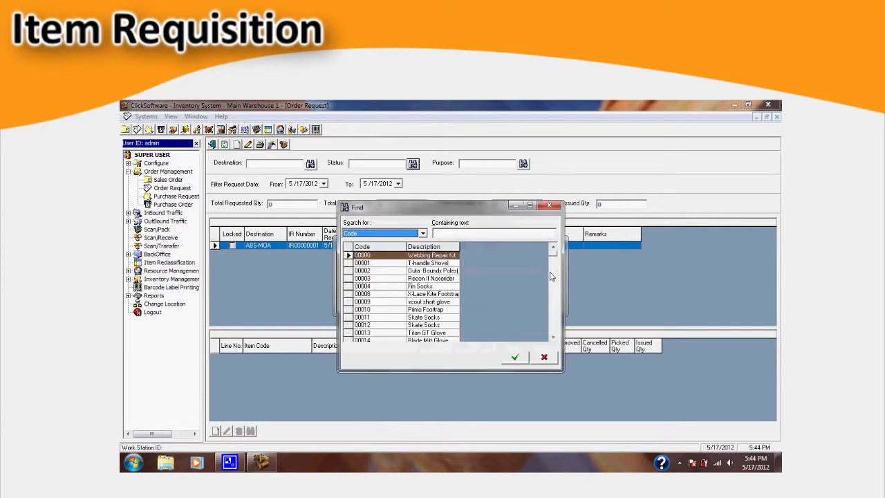
pyautogui.click(530, 206)
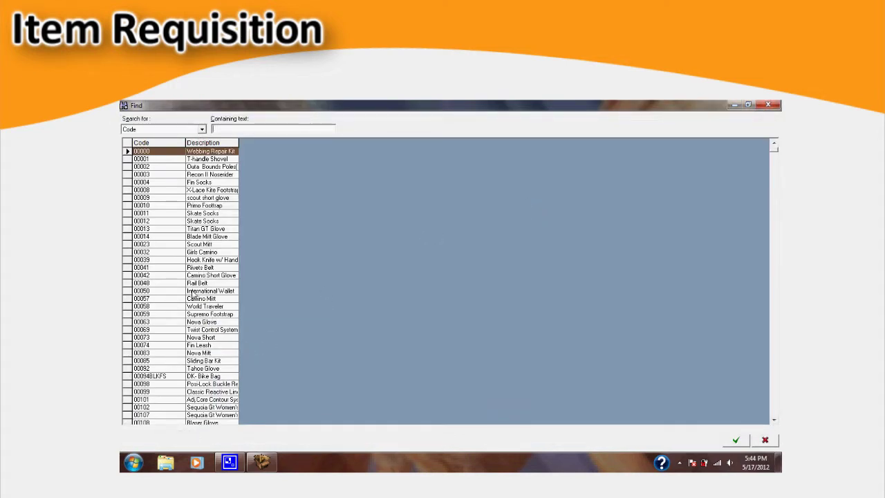
pyautogui.doubleClick(205, 391)
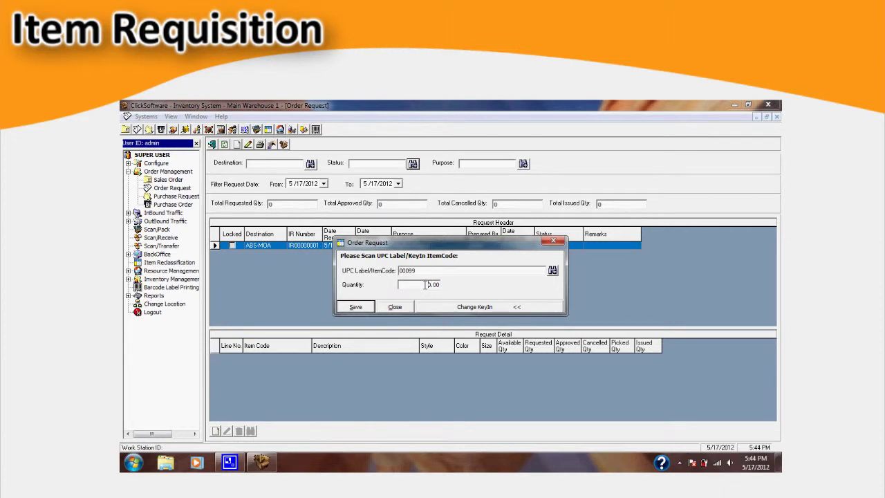
pyautogui.moveTo(425, 284); pyautogui.dragTo(461, 288)
pyautogui.write('50')
pyautogui.click(356, 306)
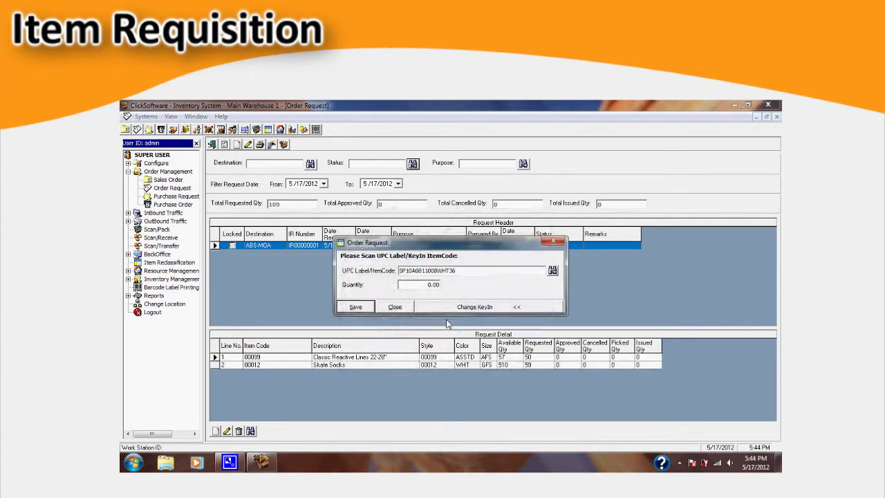
pyautogui.moveTo(425, 286); pyautogui.dragTo(469, 287)
pyautogui.click(355, 306)
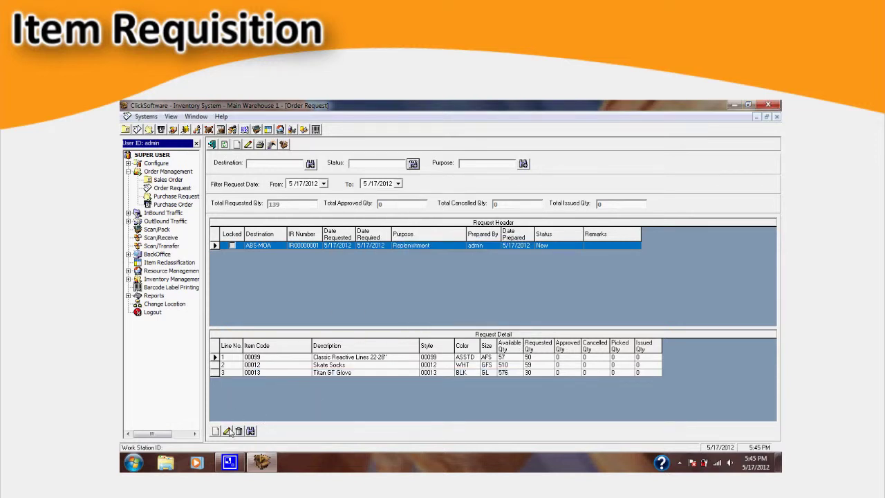
# Step: Reduce the first request line's requested quantity to 30 and save it
pyautogui.click(226, 430)
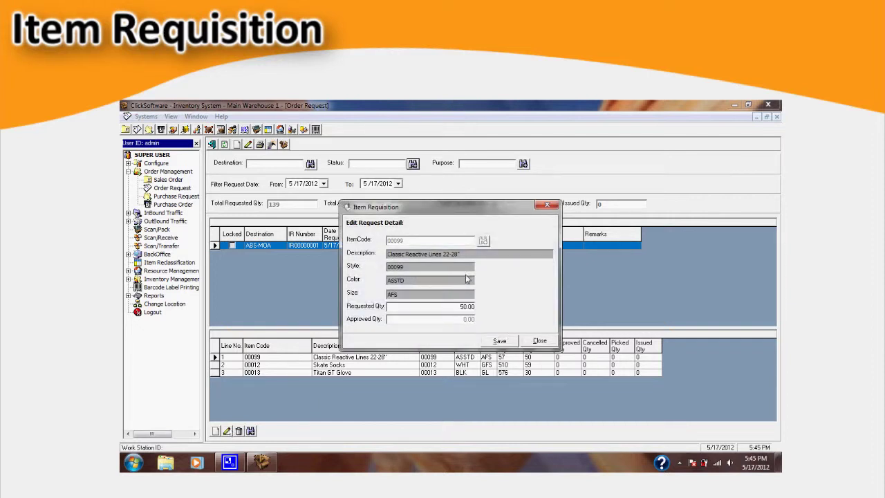
pyautogui.moveTo(460, 307); pyautogui.dragTo(500, 308)
pyautogui.write('30')
pyautogui.click(499, 341)
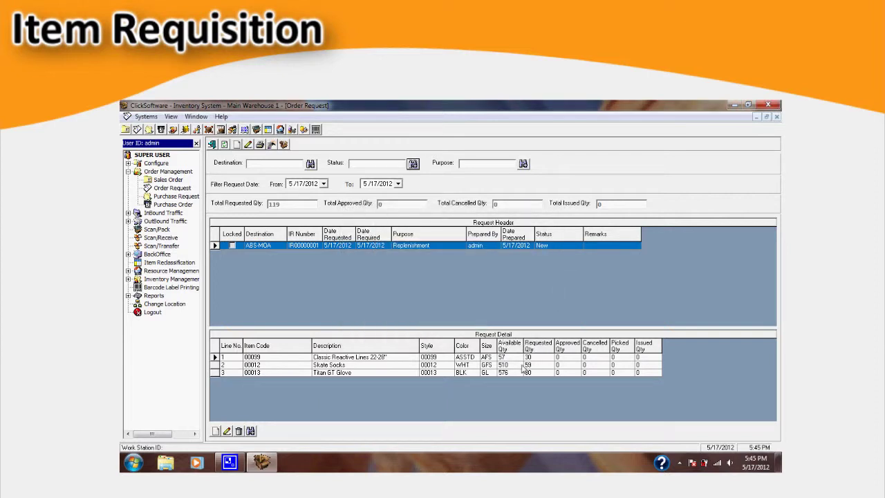
# Step: Select all three request lines and approve them, signing in to confirm
pyautogui.rightClick(427, 359)
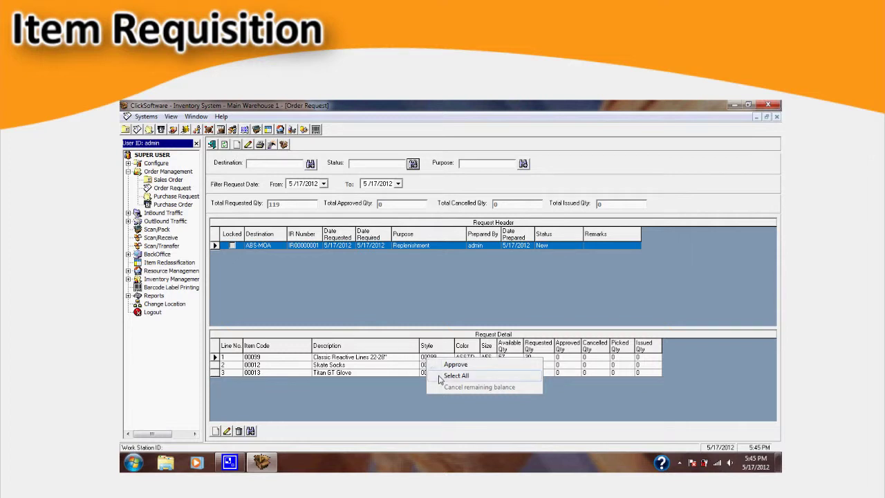
pyautogui.click(439, 377)
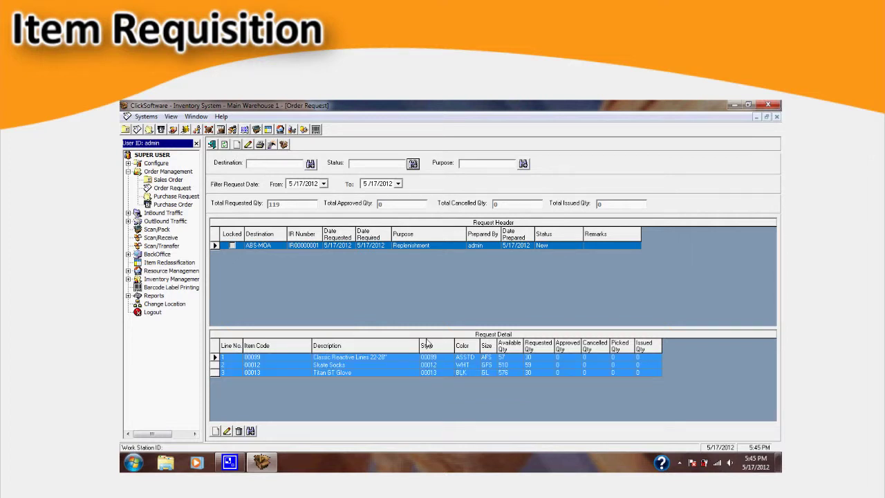
pyautogui.rightClick(429, 367)
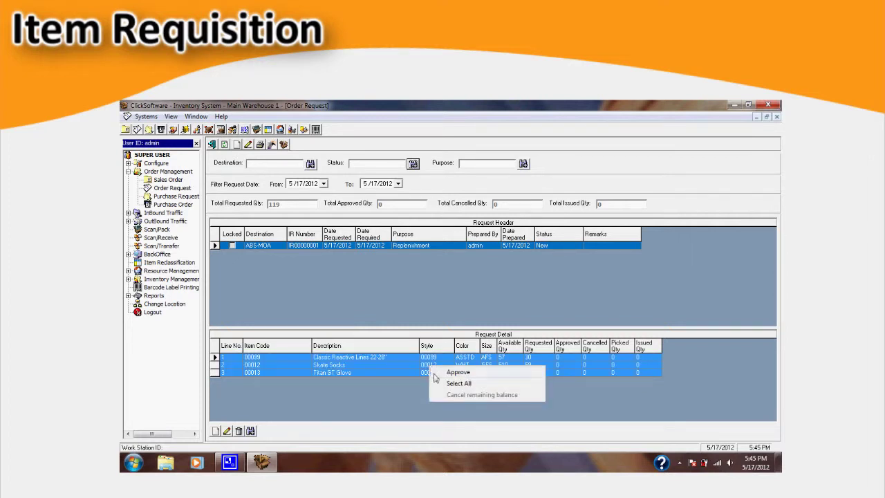
pyautogui.click(434, 374)
pyautogui.write('adm')
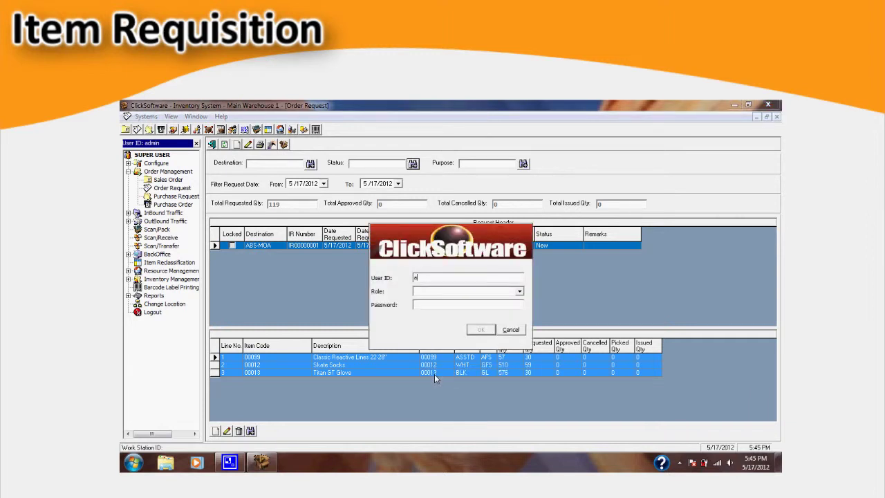
pyautogui.write('in')
pyautogui.press('Tab')
pyautogui.press('Tab')
pyautogui.write('*****')
pyautogui.click(482, 330)
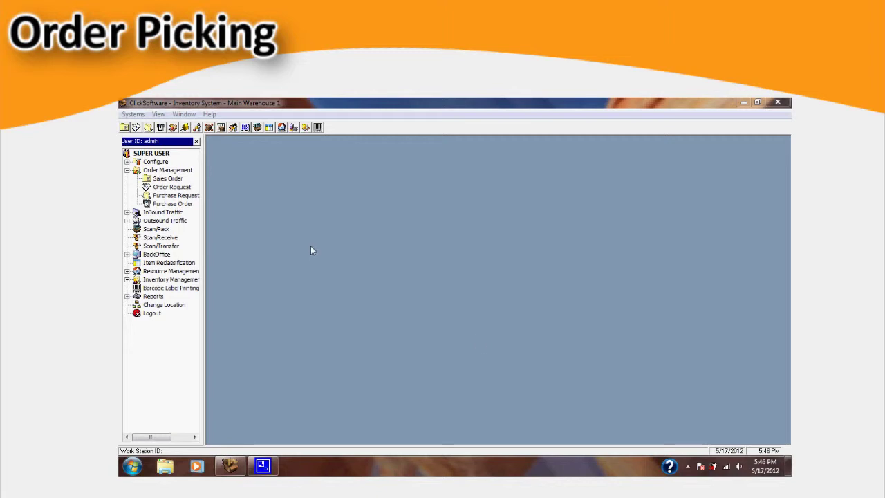
# Step: Open Order Picking and start a new pick list assigned to picker 01
pyautogui.click(127, 221)
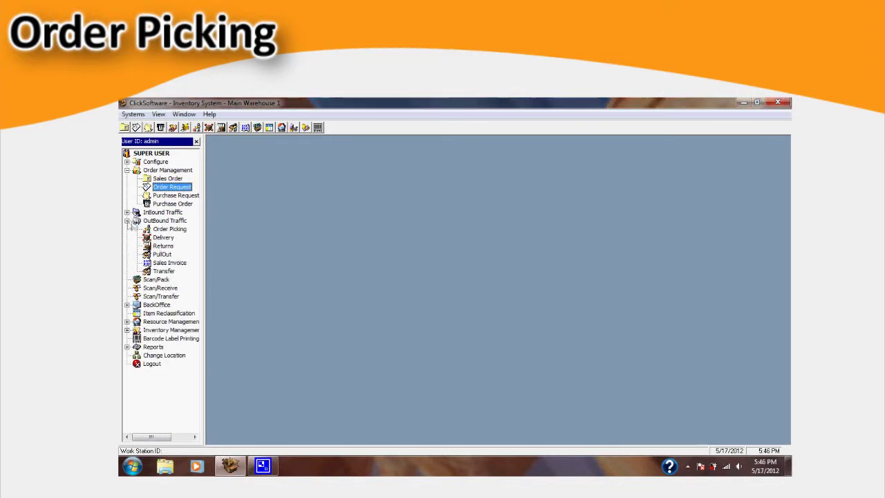
pyautogui.click(167, 230)
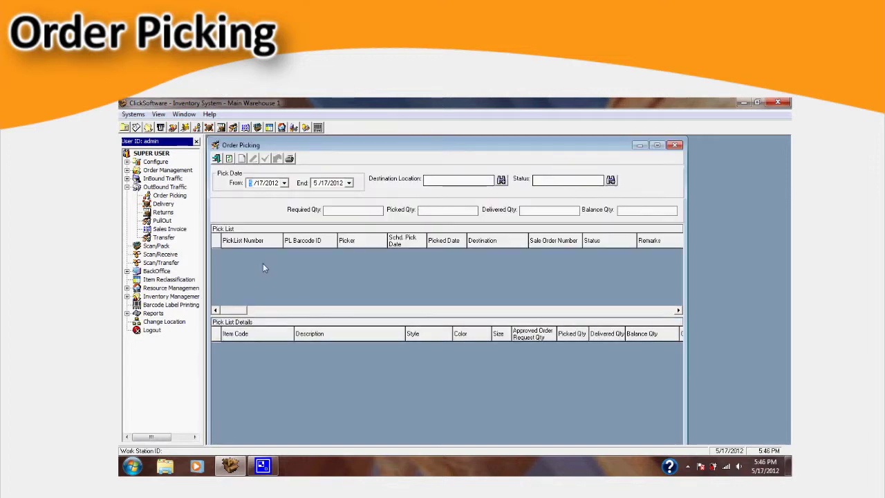
pyautogui.doubleClick(327, 145)
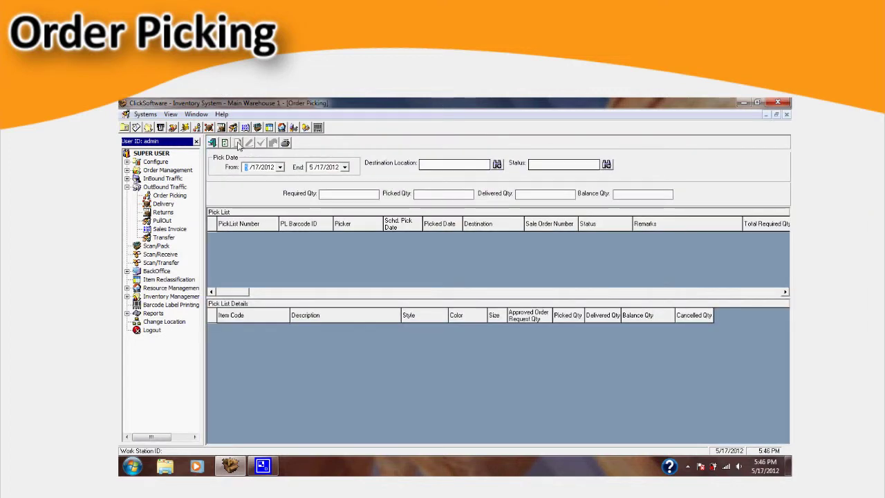
pyautogui.click(237, 143)
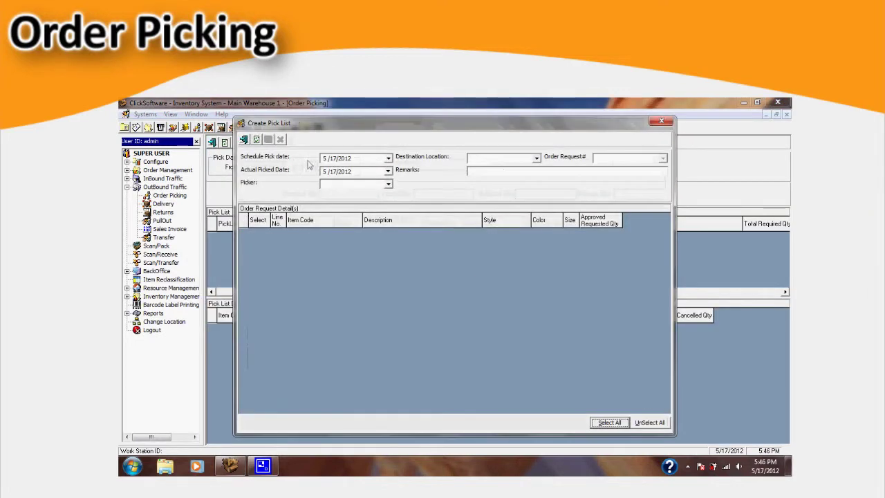
pyautogui.click(389, 185)
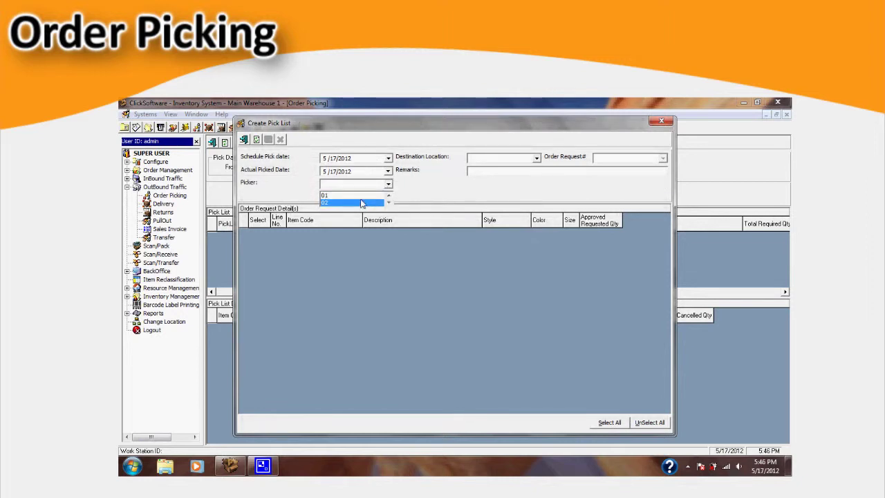
pyautogui.click(363, 197)
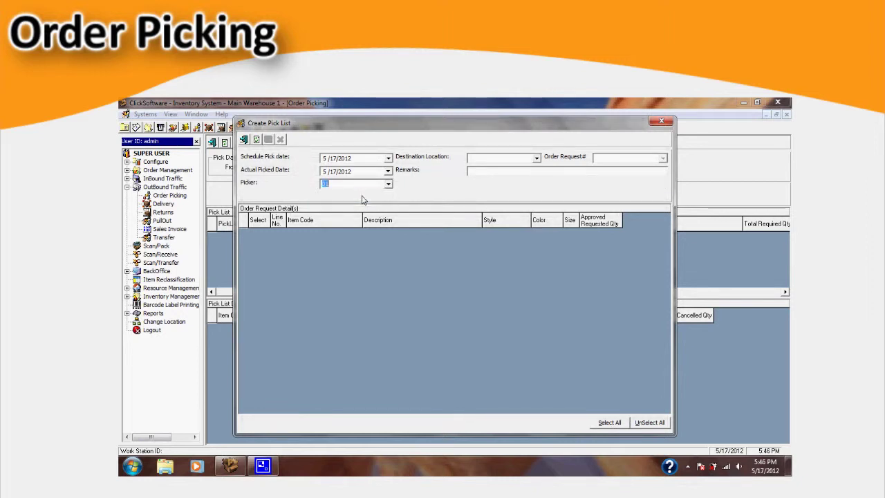
# Step: Set destination ABS-MOA and order request IR00000001, selecting all three order lines
pyautogui.click(536, 158)
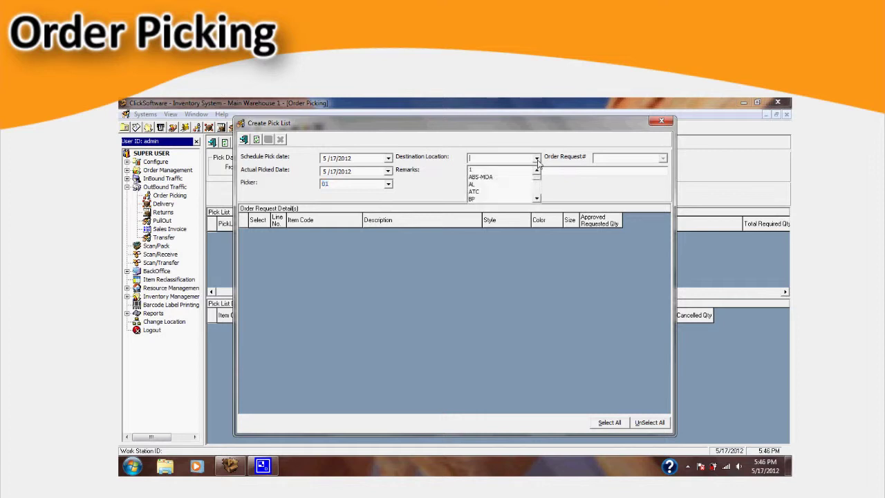
pyautogui.click(507, 178)
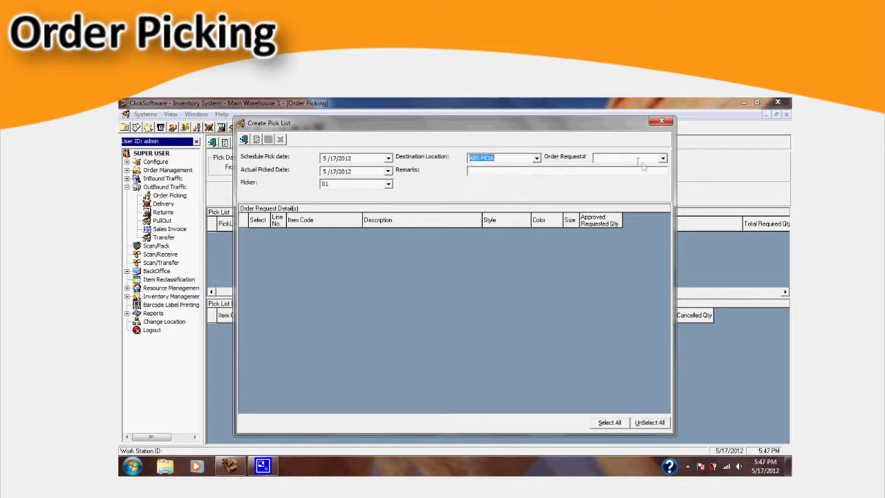
pyautogui.click(662, 159)
pyautogui.click(646, 170)
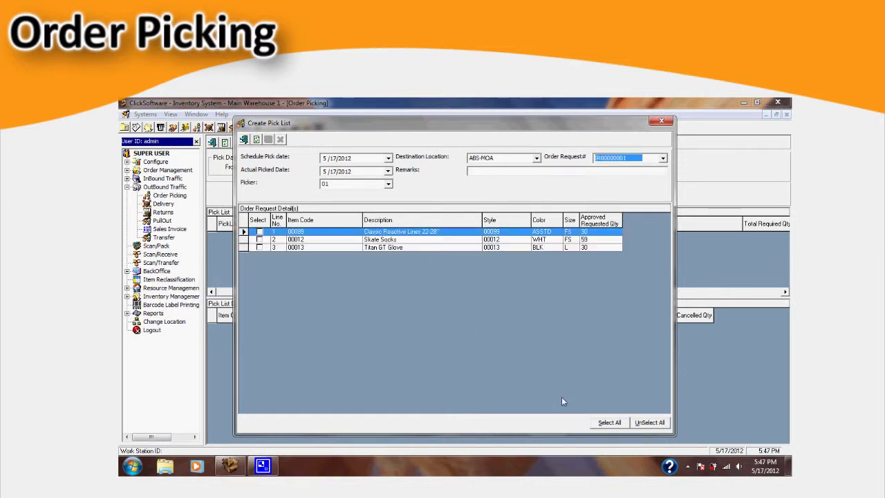
pyautogui.click(610, 423)
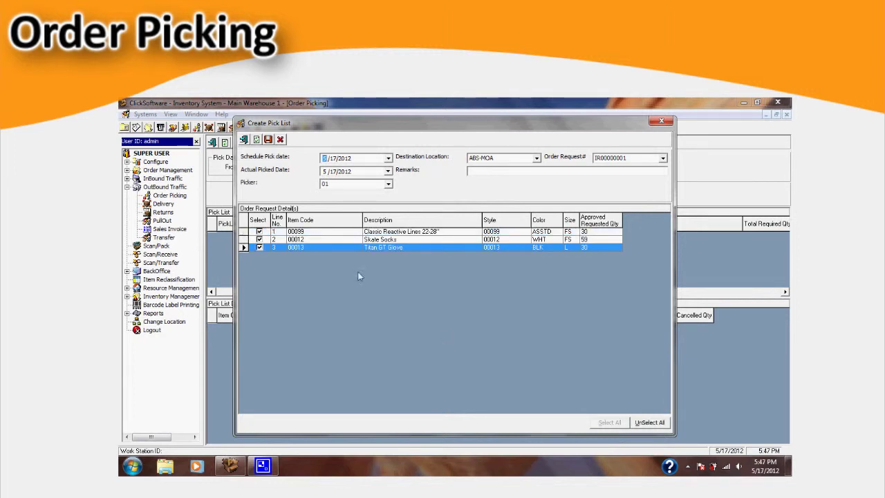
# Step: Save the pick list with a login and close the creation window
pyautogui.click(268, 139)
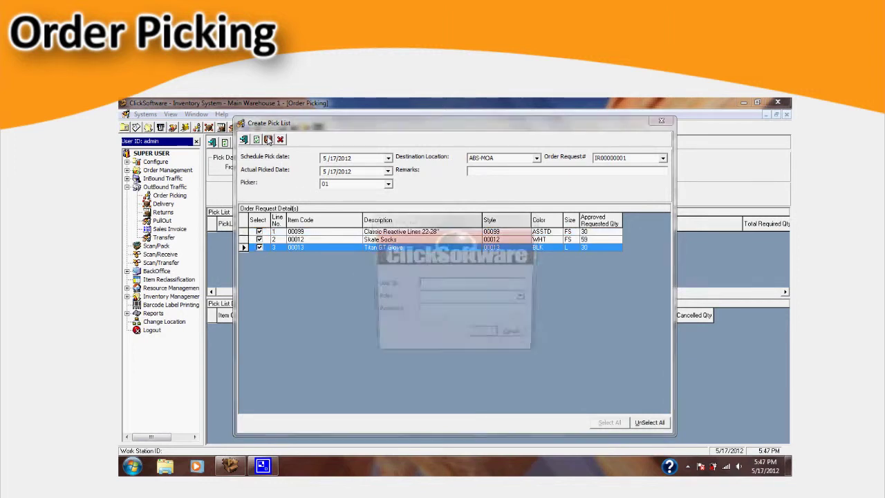
pyautogui.write('admin')
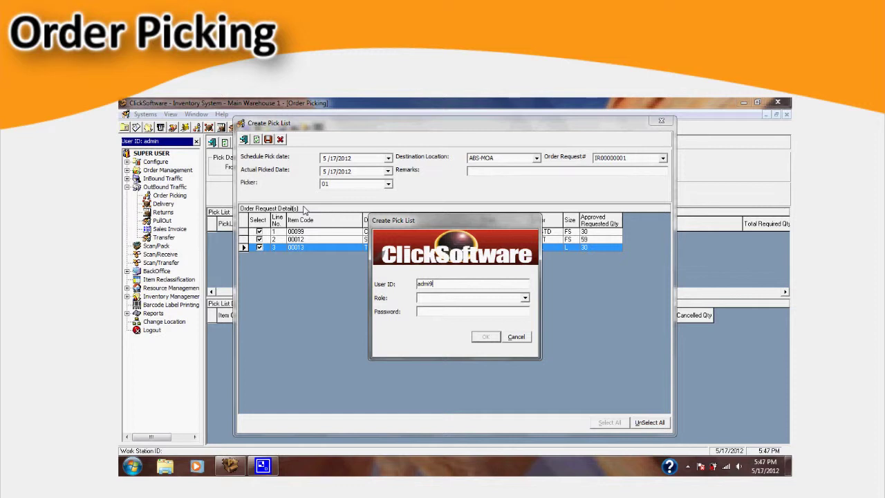
pyautogui.press('Tab')
pyautogui.press('Tab')
pyautogui.write('a')
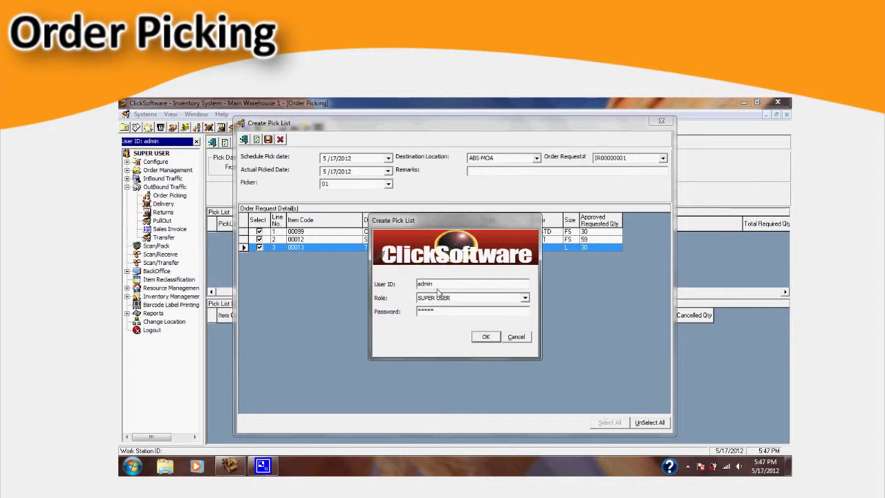
pyautogui.click(484, 338)
pyautogui.click(661, 121)
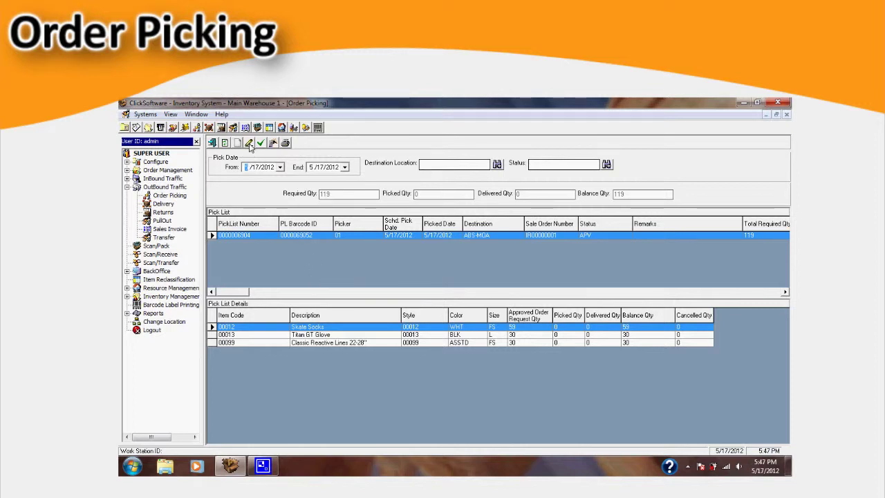
pyautogui.click(249, 143)
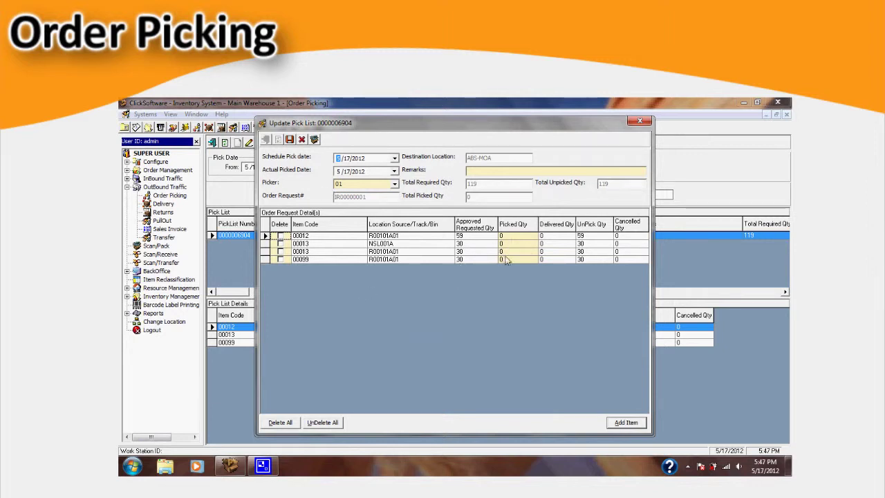
pyautogui.click(514, 238)
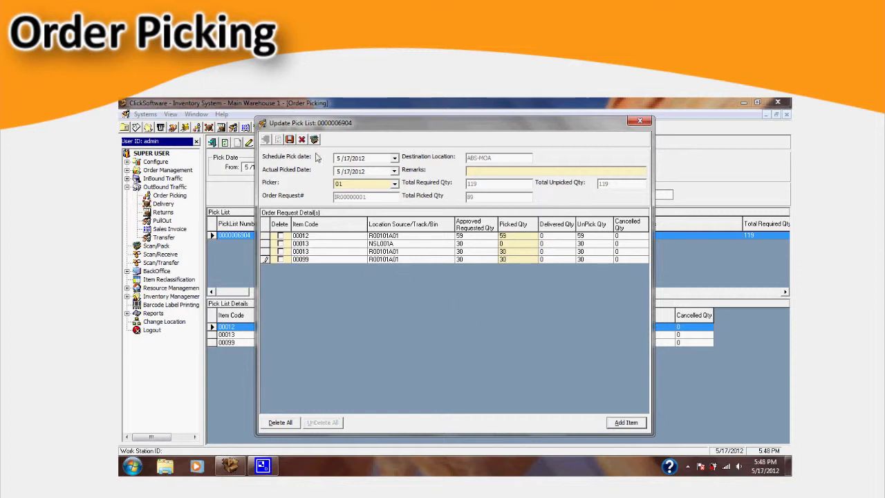
pyautogui.click(289, 139)
pyautogui.write('admin')
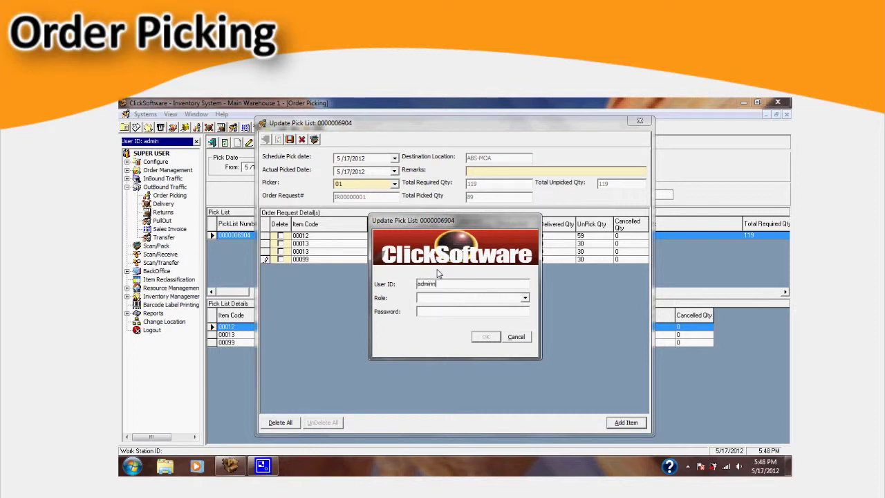
pyautogui.press('Tab')
pyautogui.press('Tab')
pyautogui.write('*')
pyautogui.press('Return')
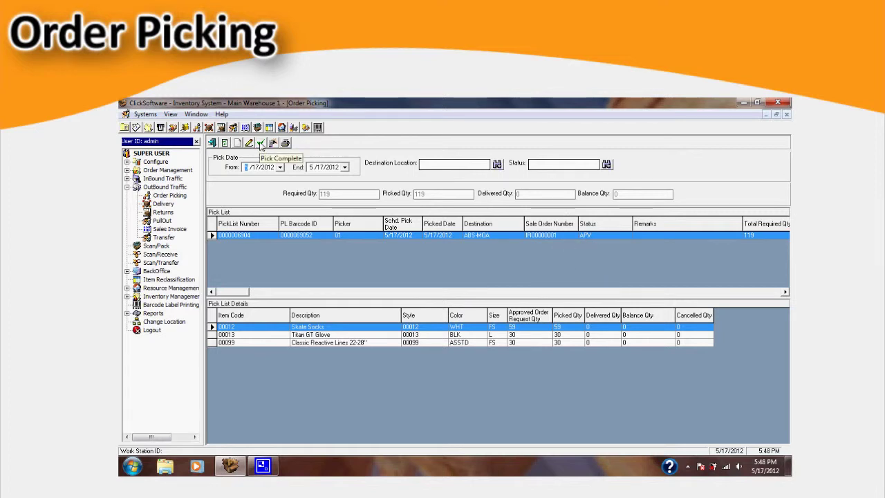
pyautogui.click(260, 142)
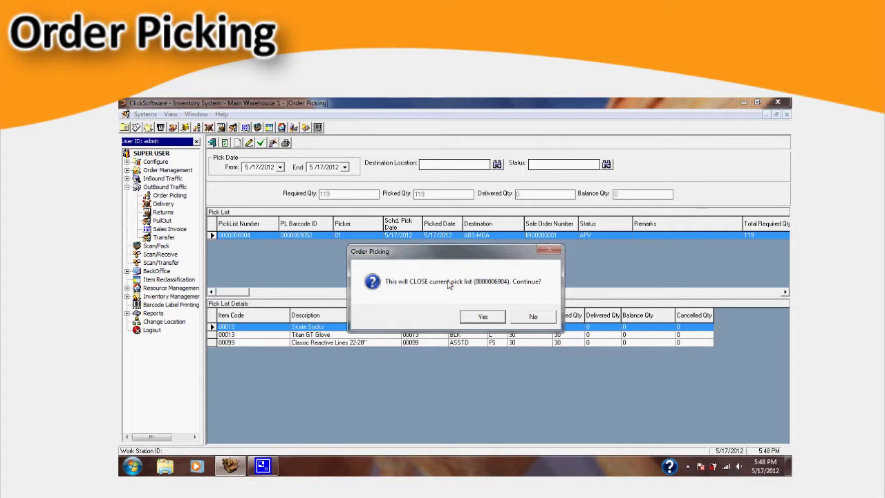
pyautogui.click(483, 317)
pyautogui.write('admin')
pyautogui.press('Tab')
pyautogui.press('Tab')
pyautogui.write('admin')
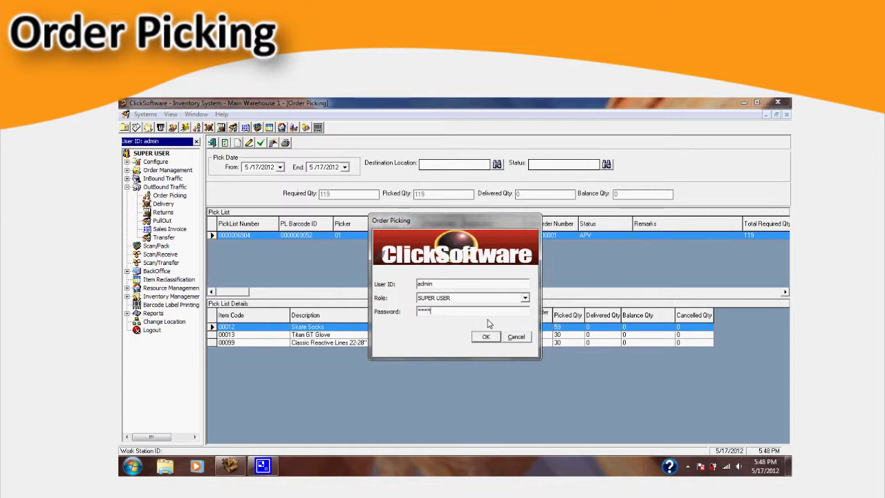
pyautogui.press('Return')
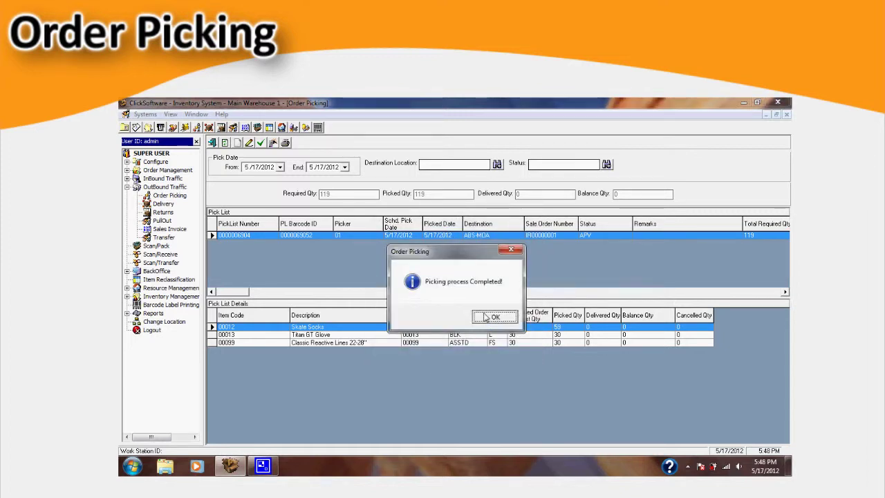
pyautogui.click(505, 317)
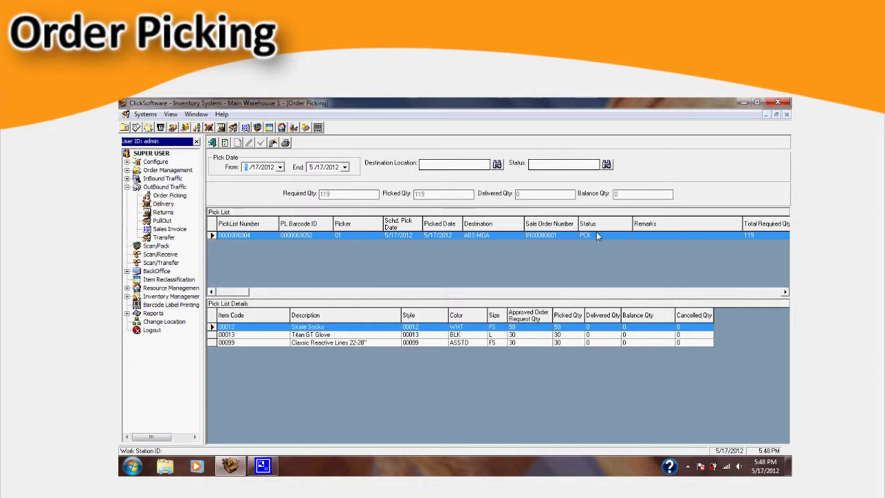
pyautogui.click(285, 143)
pyautogui.click(238, 156)
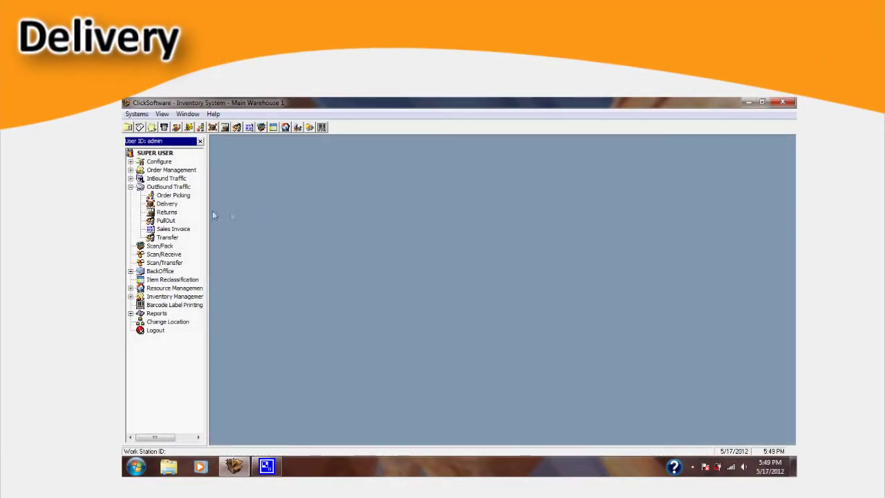
pyautogui.click(170, 207)
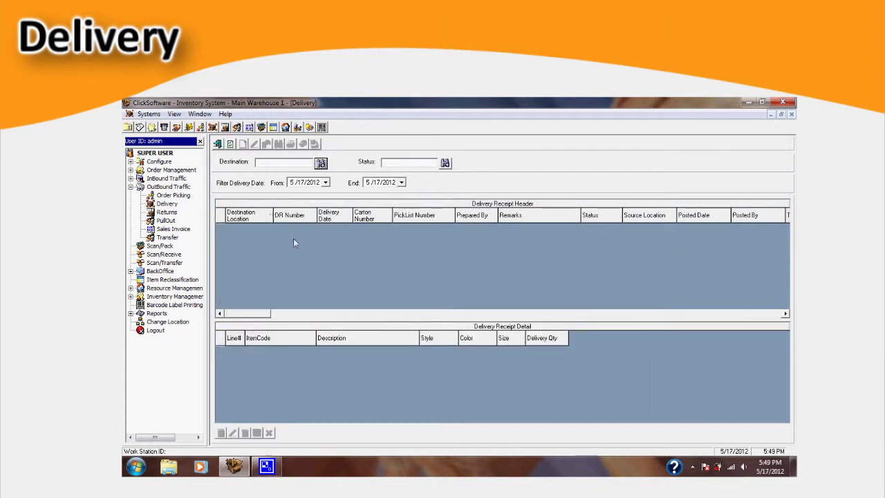
pyautogui.click(242, 145)
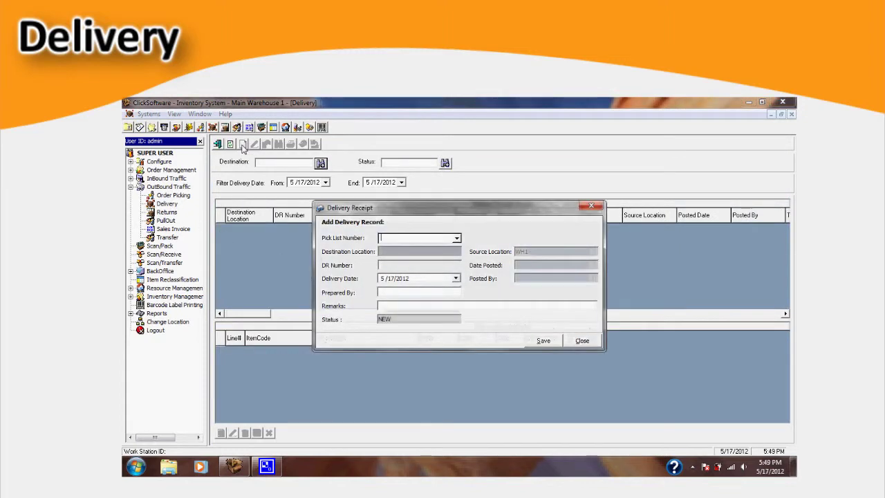
pyautogui.click(456, 239)
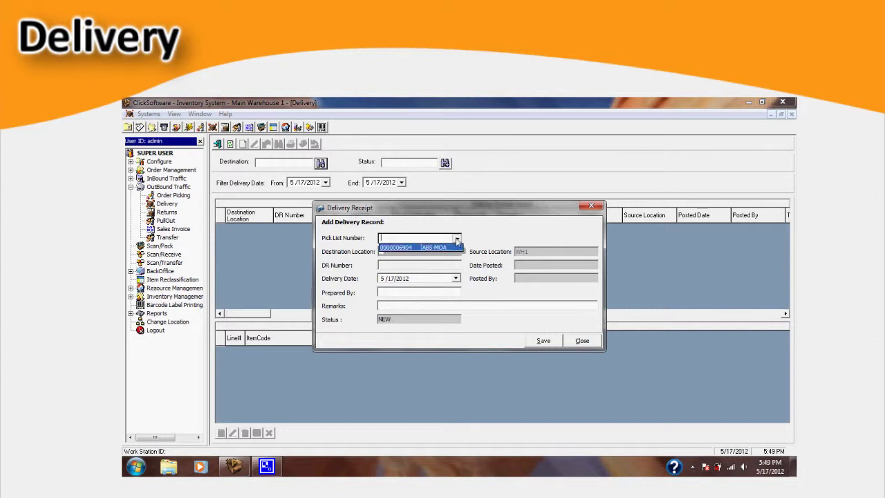
pyautogui.click(453, 247)
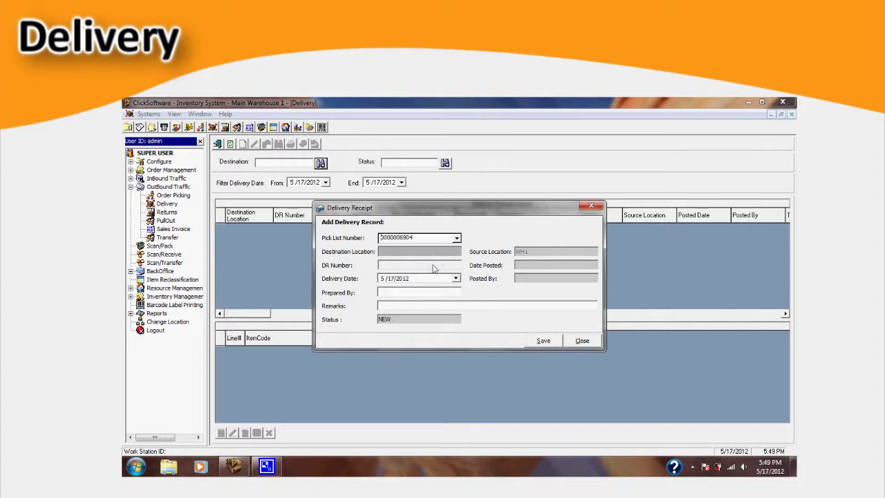
pyautogui.click(410, 305)
pyautogui.write('elli')
pyautogui.click(543, 343)
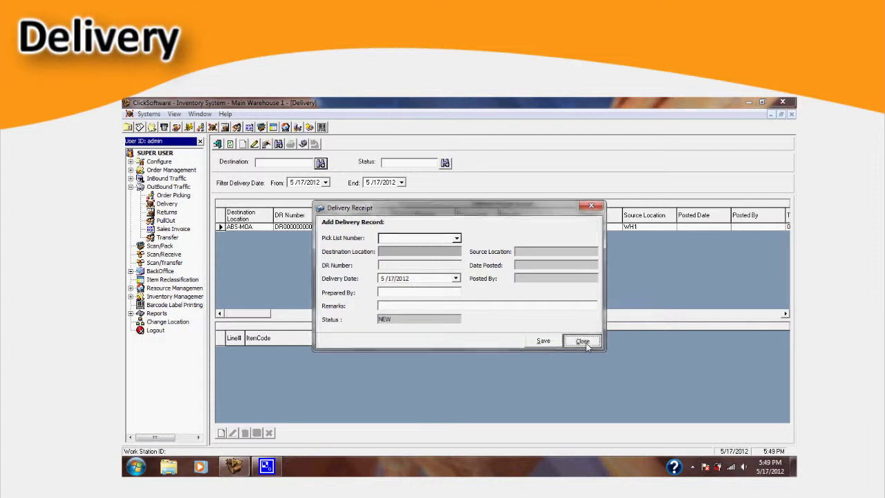
pyautogui.click(583, 343)
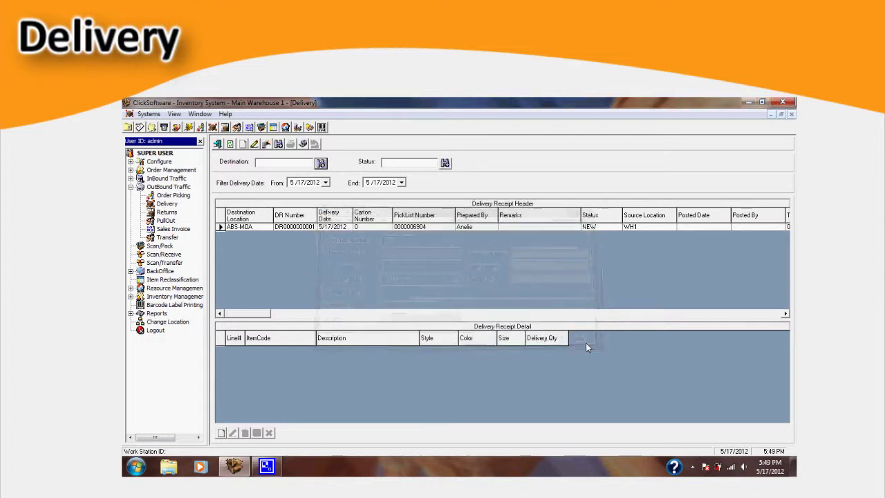
pyautogui.click(223, 432)
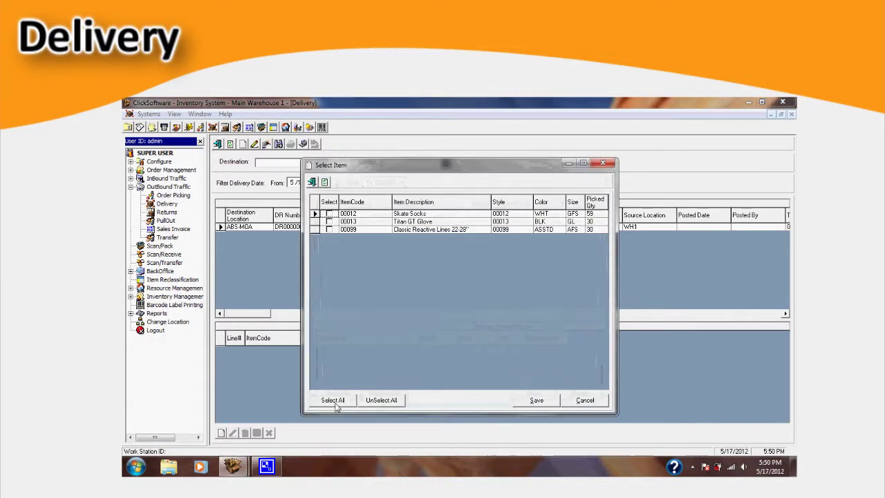
# Step: Add Skate Socks 59, Titan GT Glove 30 and Classic Reactive Lines 30 to the receipt
pyautogui.click(334, 401)
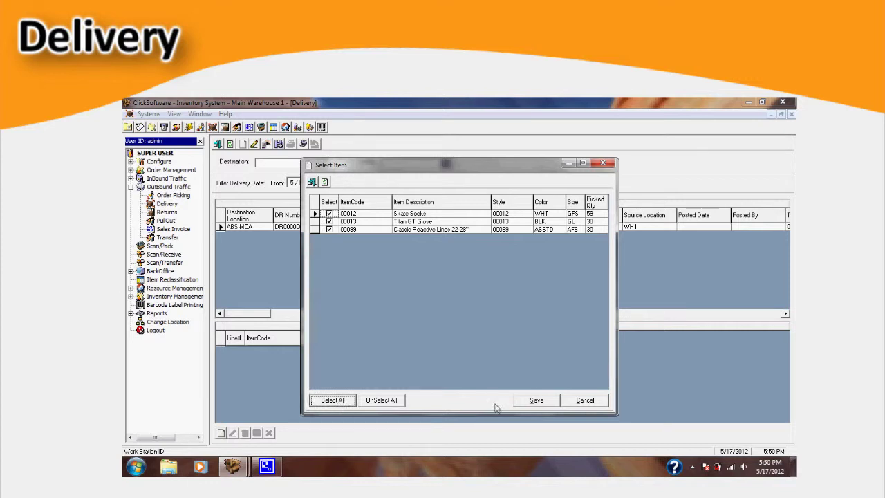
pyautogui.click(537, 400)
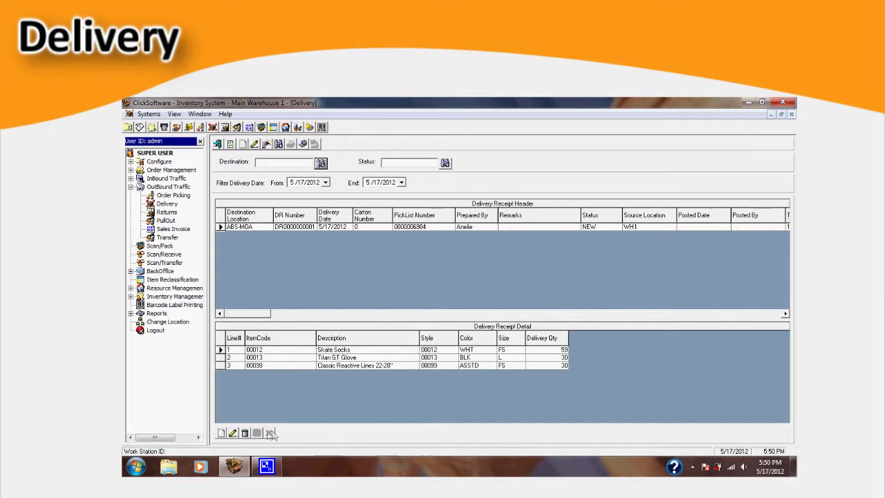
pyautogui.click(233, 433)
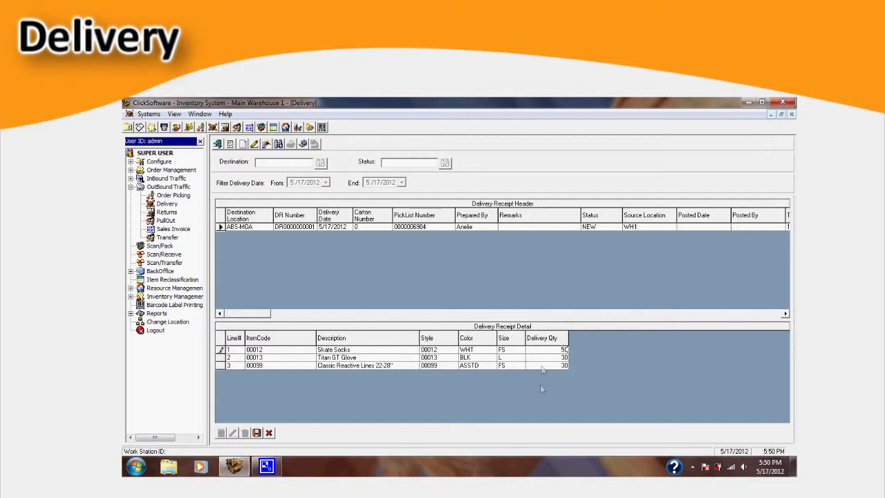
pyautogui.click(256, 432)
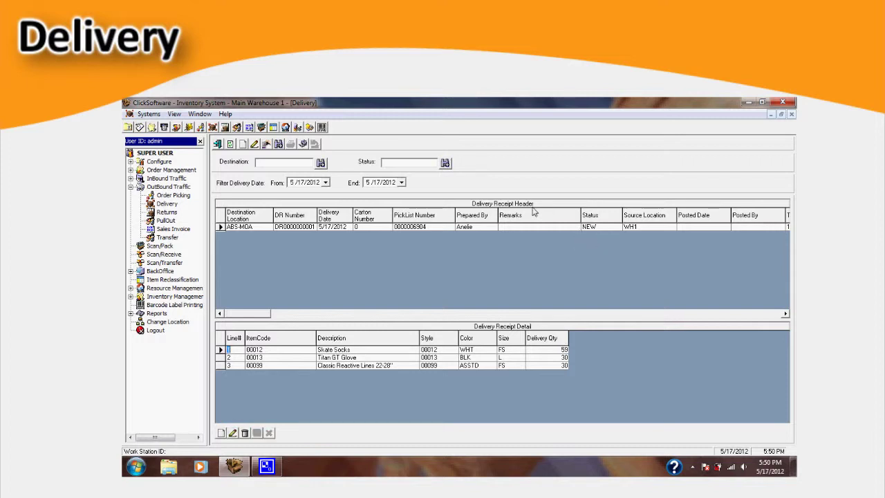
pyautogui.click(304, 147)
pyautogui.write('admin')
pyautogui.press('Tab')
pyautogui.press('Tab')
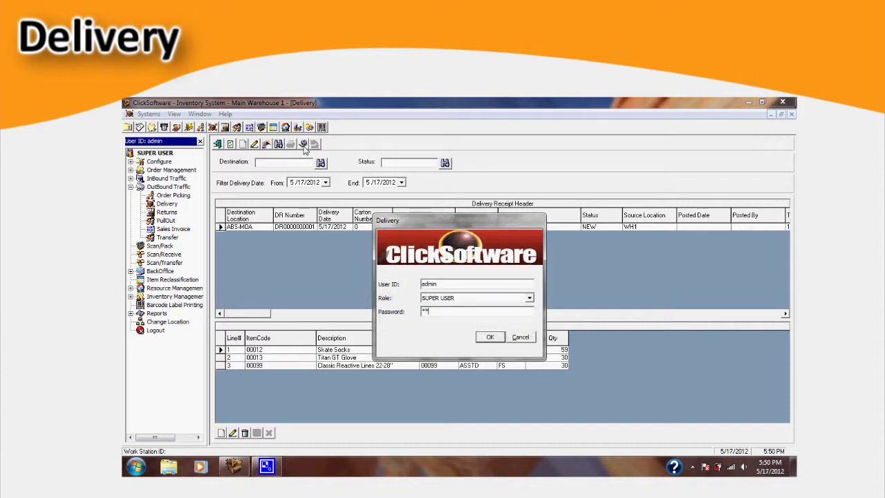
pyautogui.press('Return')
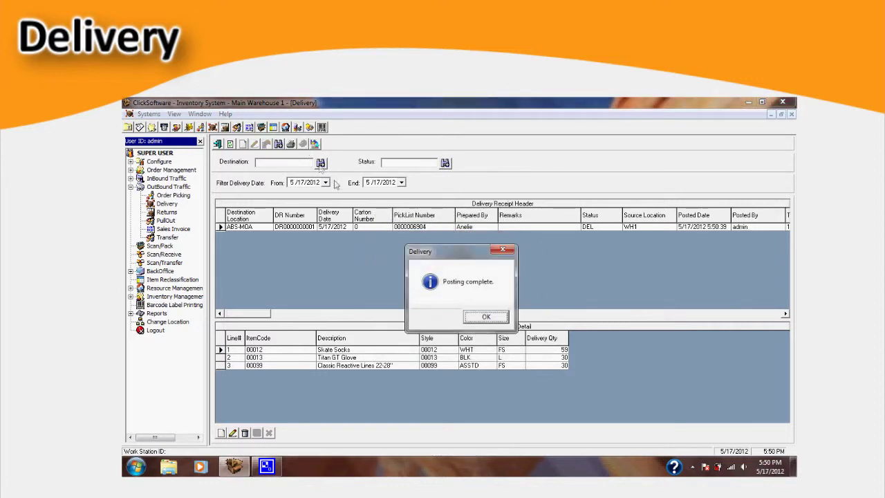
pyautogui.click(486, 317)
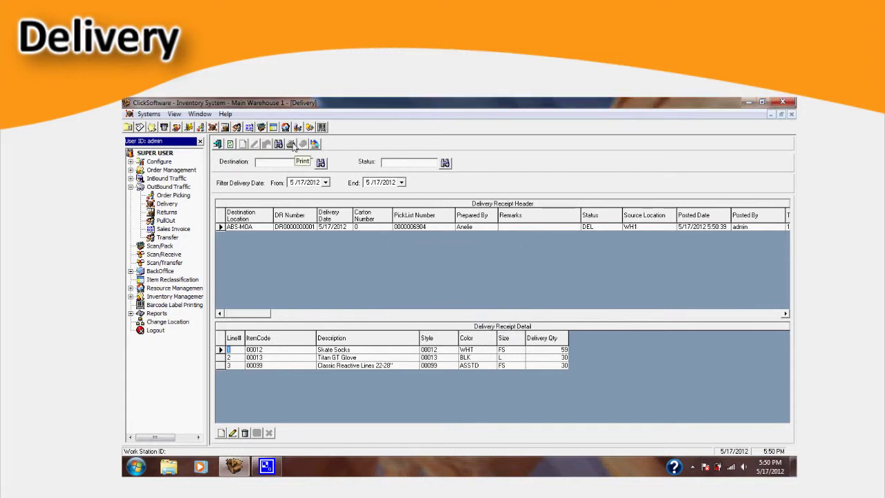
pyautogui.click(291, 143)
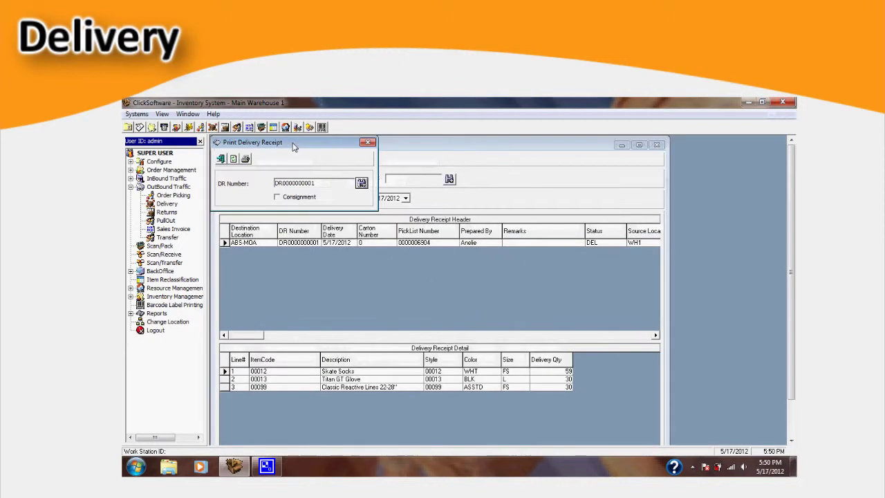
pyautogui.click(246, 160)
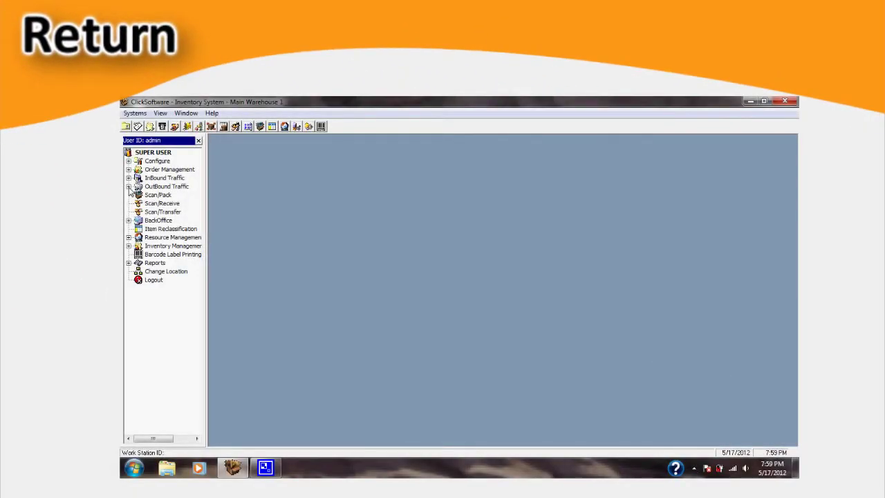
# Step: Open the Returns module and save a new return record for supplier BERRICS
pyautogui.click(128, 187)
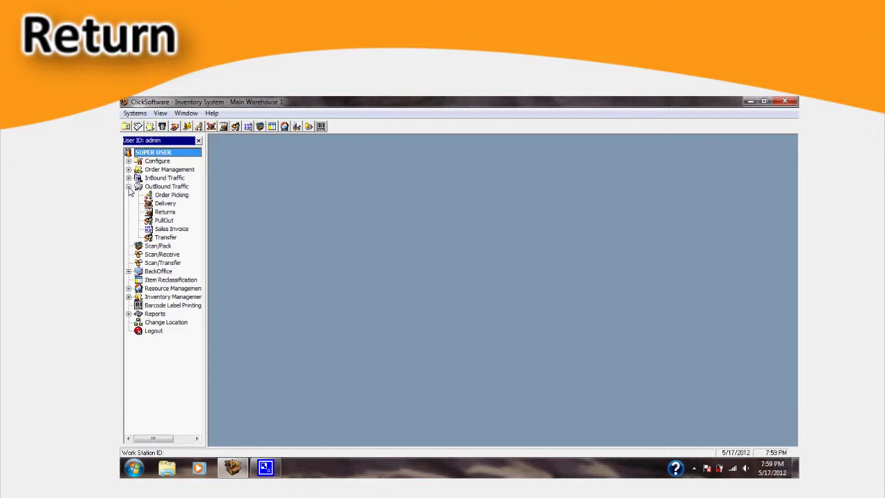
pyautogui.doubleClick(163, 212)
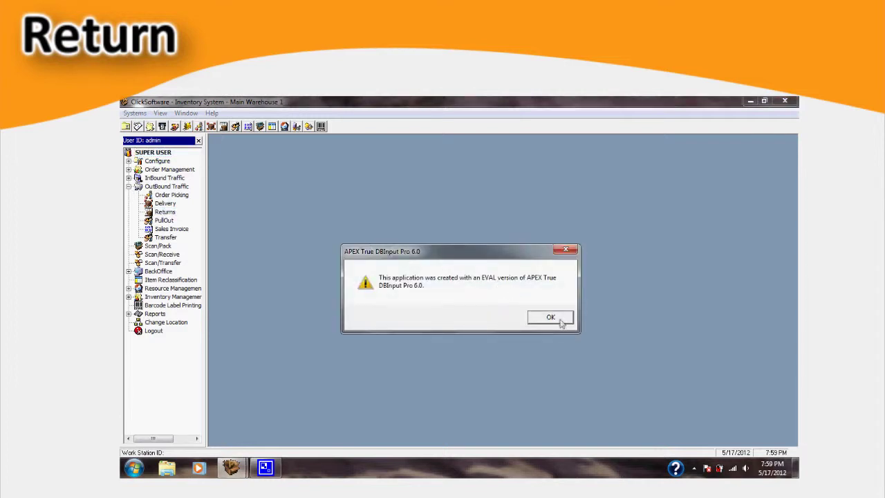
pyautogui.click(559, 318)
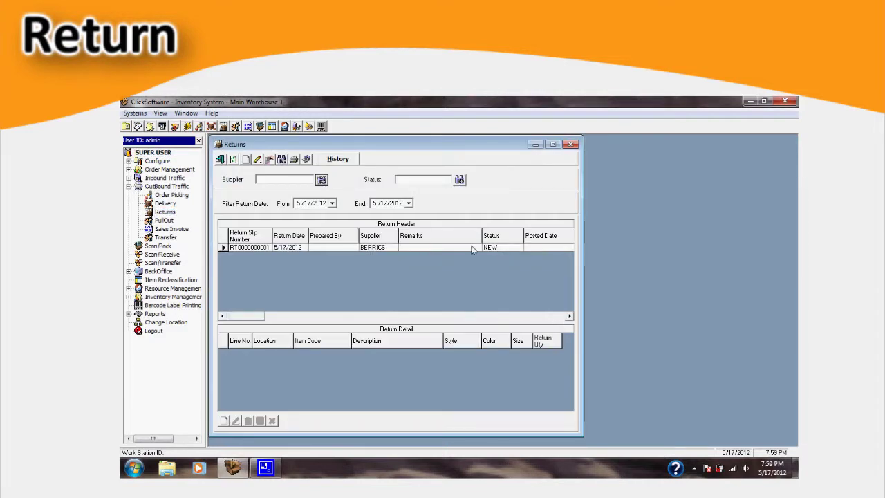
pyautogui.doubleClick(418, 148)
pyautogui.click(240, 144)
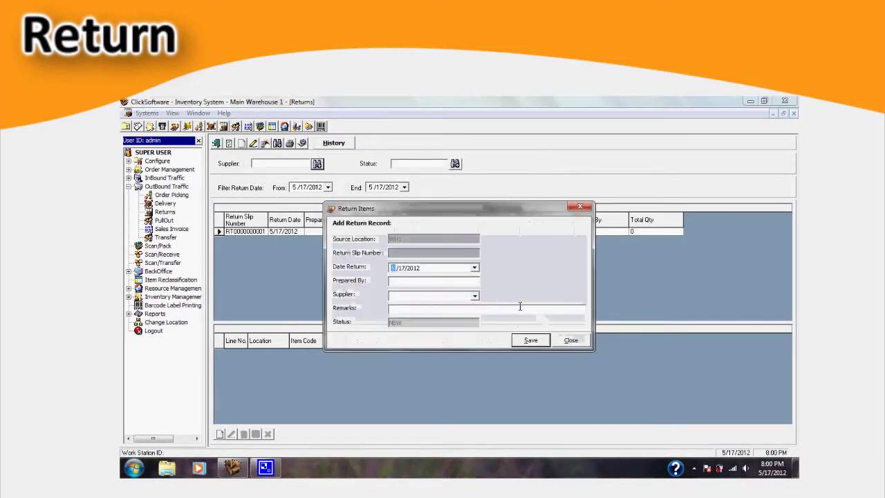
pyautogui.click(474, 295)
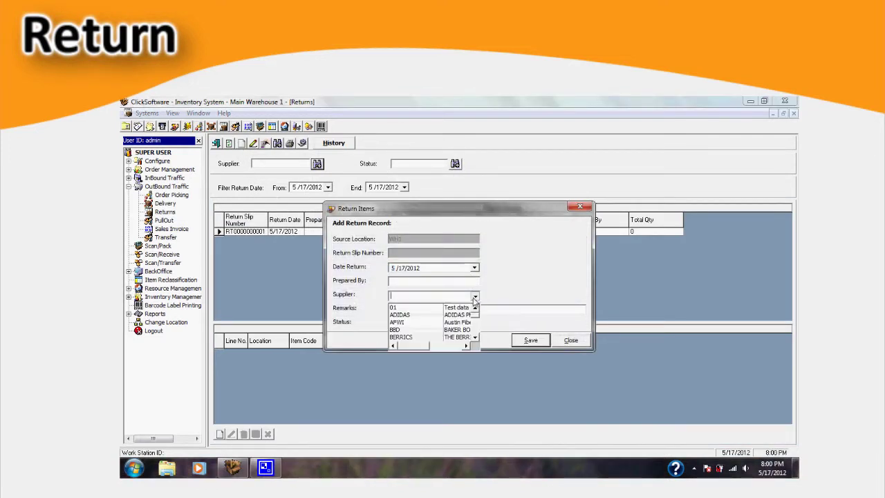
pyautogui.click(408, 338)
pyautogui.click(465, 310)
pyautogui.click(520, 340)
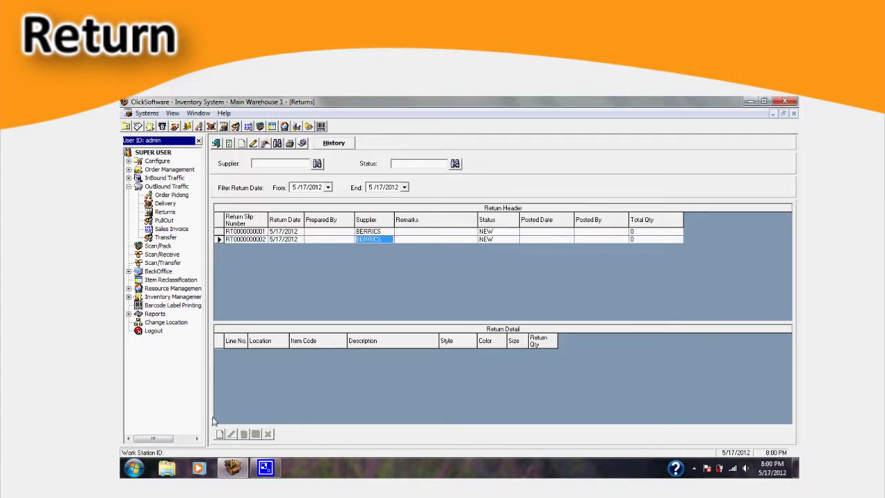
# Step: Add Skate Socks to the return, picking 55 from location R00101A01
pyautogui.click(219, 434)
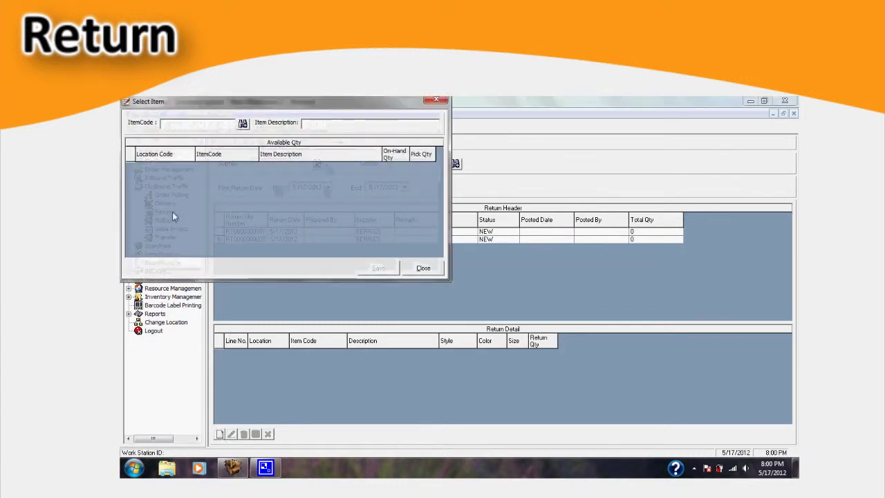
pyautogui.click(243, 124)
pyautogui.doubleClick(439, 328)
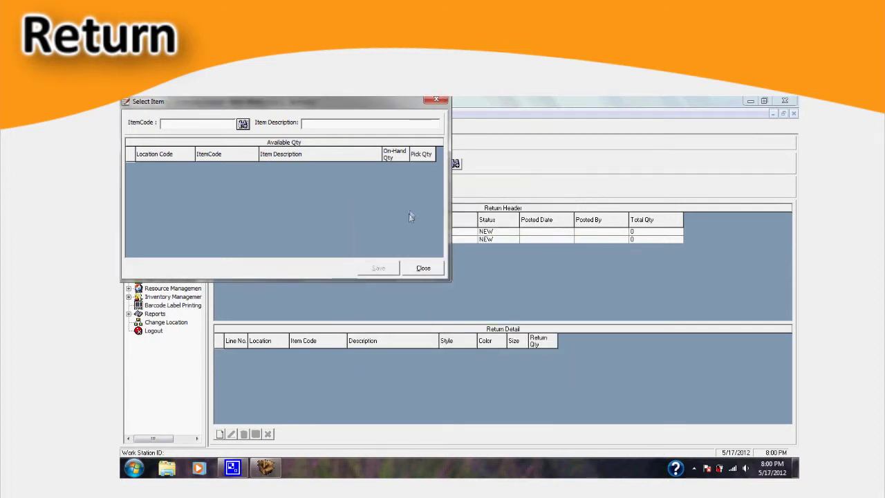
pyautogui.click(419, 173)
pyautogui.write('55')
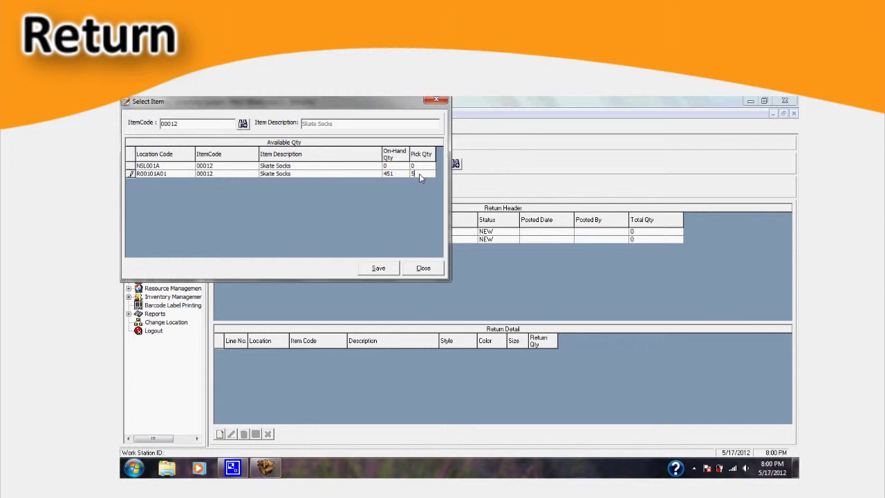
pyautogui.click(389, 267)
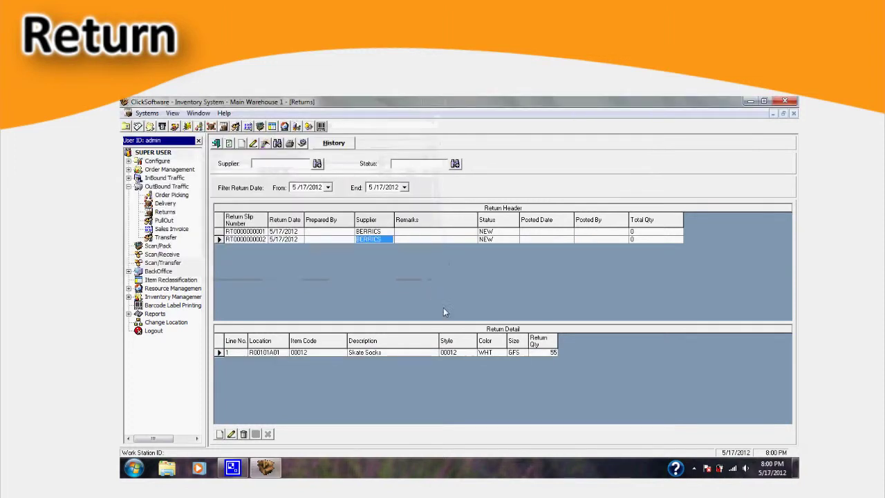
# Step: Correct the Skate Socks return quantity to 50, save, and begin posting the return
pyautogui.click(231, 434)
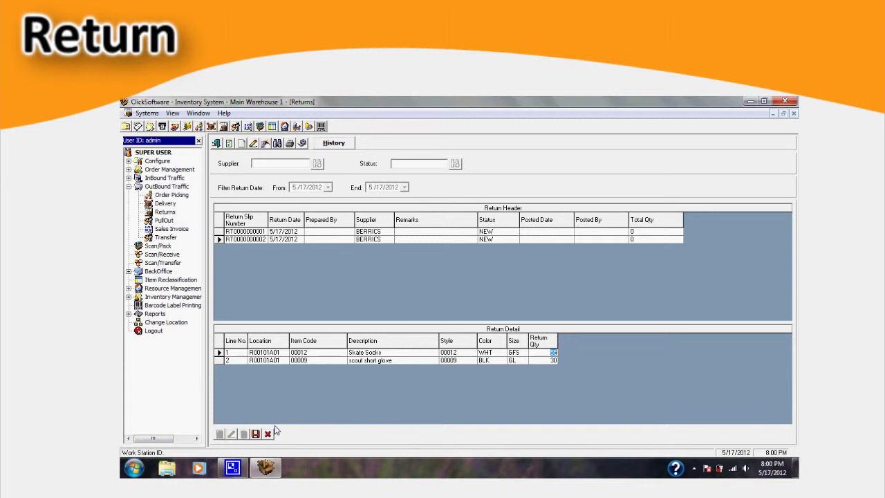
pyautogui.write('50')
pyautogui.click(256, 434)
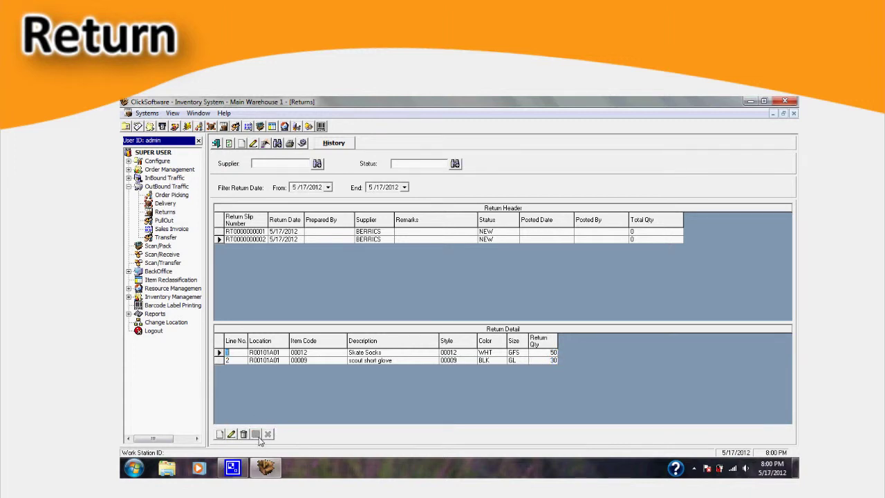
pyautogui.click(302, 143)
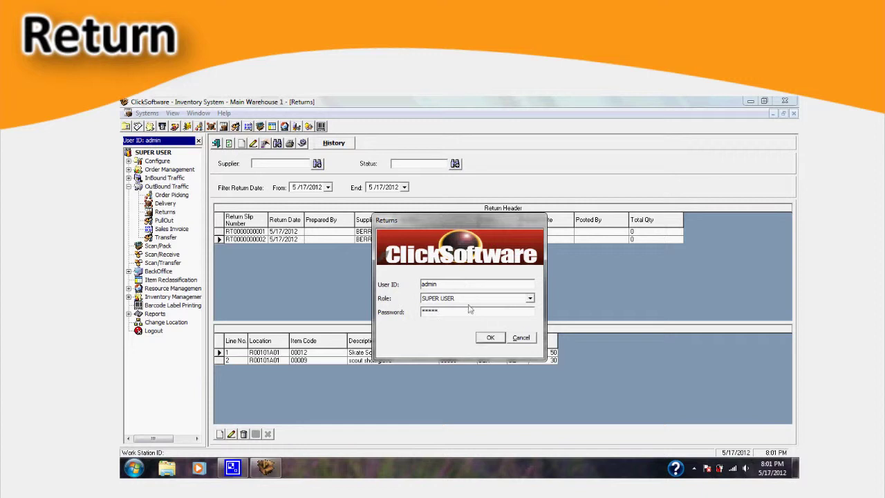
# Step: Post the BERRICS return (RET, total 80) and preview its return receipt
pyautogui.click(490, 337)
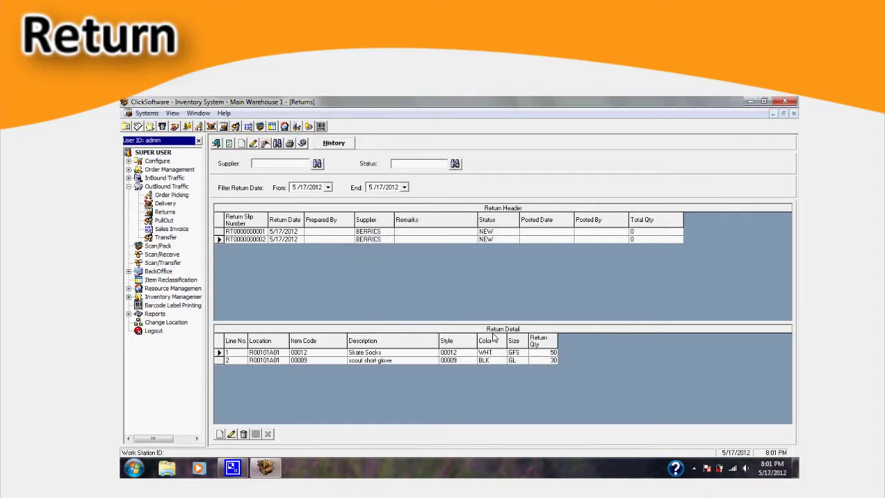
pyautogui.click(487, 317)
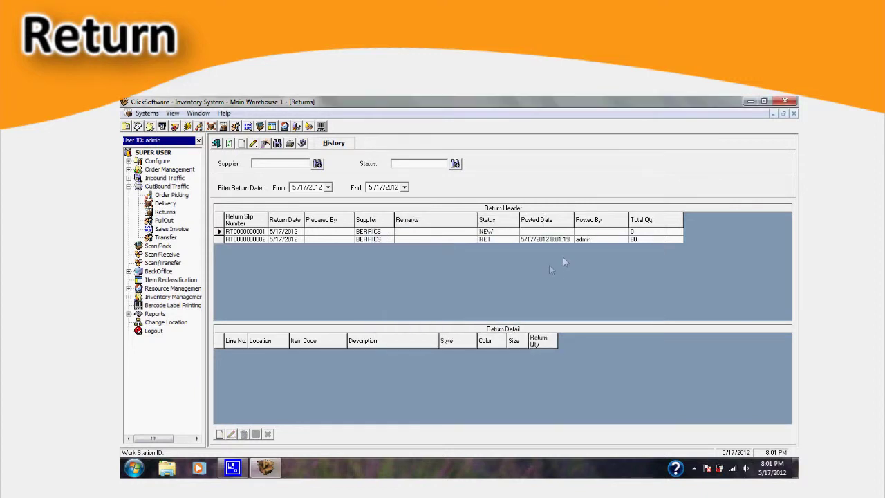
pyautogui.click(488, 240)
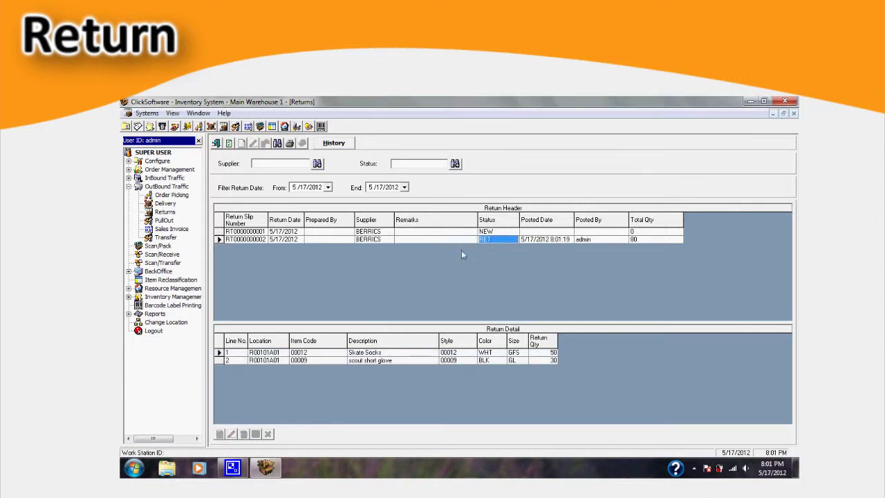
pyautogui.click(290, 143)
pyautogui.click(547, 318)
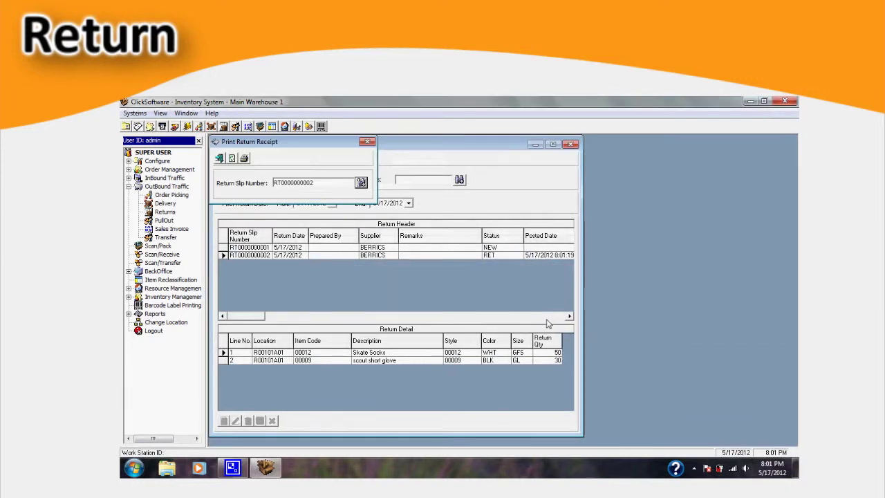
pyautogui.click(244, 159)
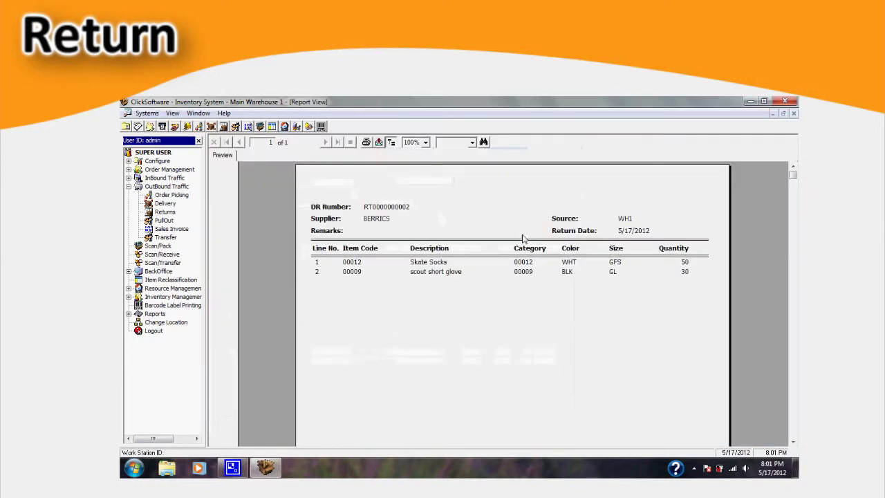
pyautogui.scroll(-10, 643, 275)
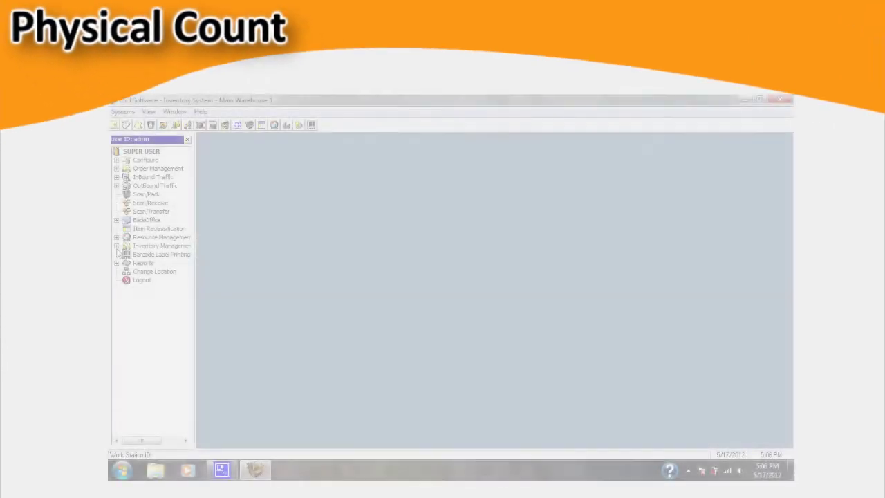
# Step: Open the Physical Count plan module under Inventory Management, maximised
pyautogui.click(116, 245)
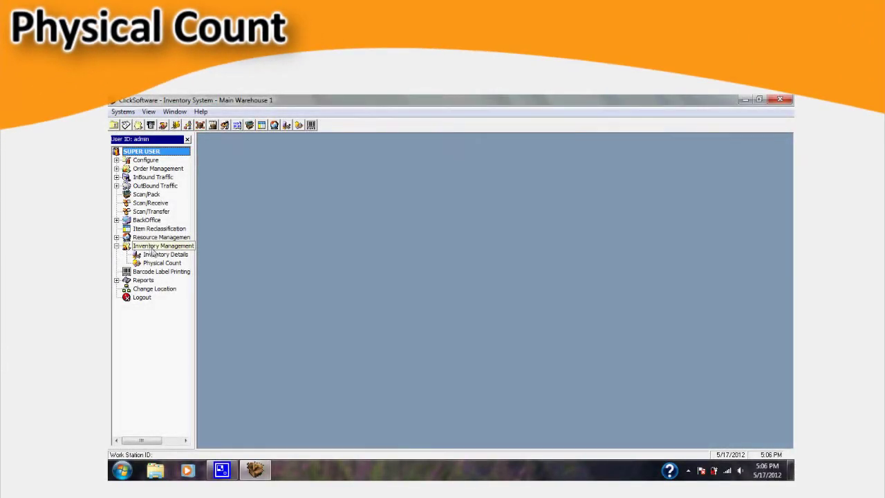
pyautogui.click(160, 264)
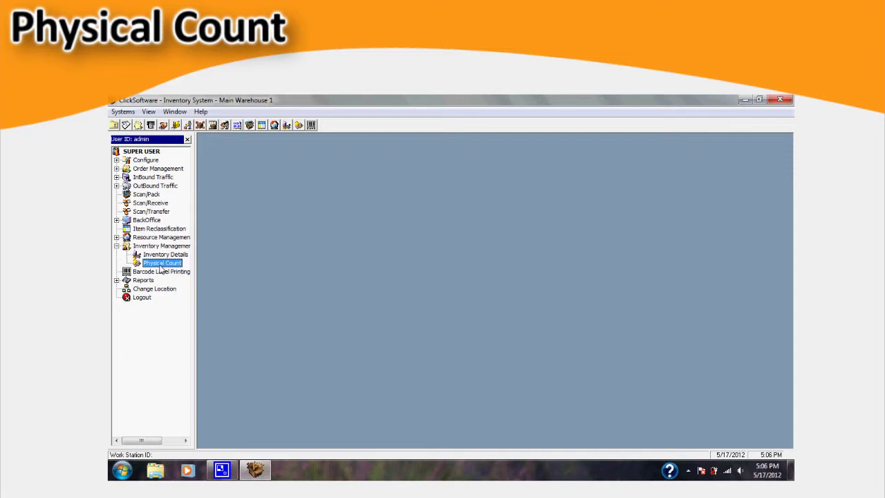
pyautogui.doubleClick(161, 263)
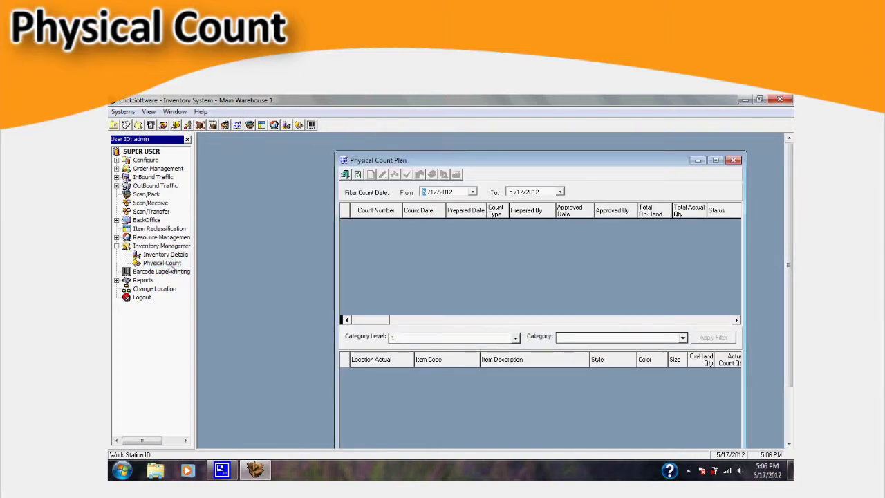
pyautogui.doubleClick(462, 161)
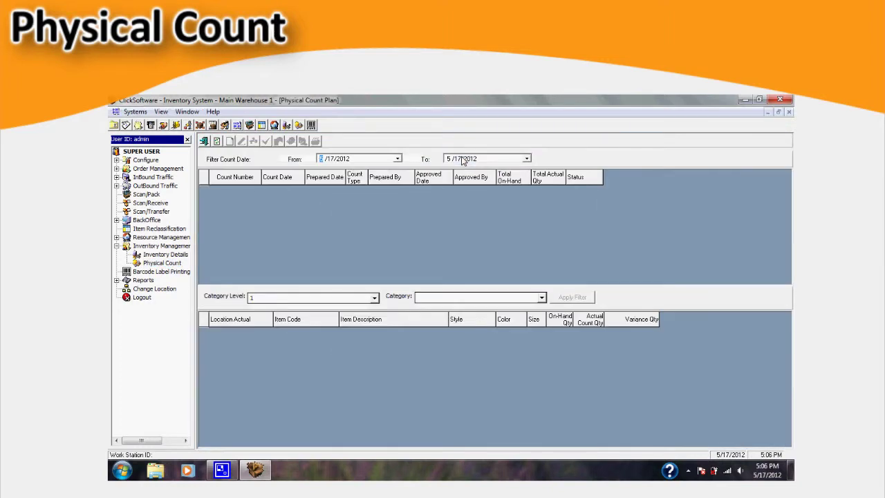
pyautogui.click(230, 142)
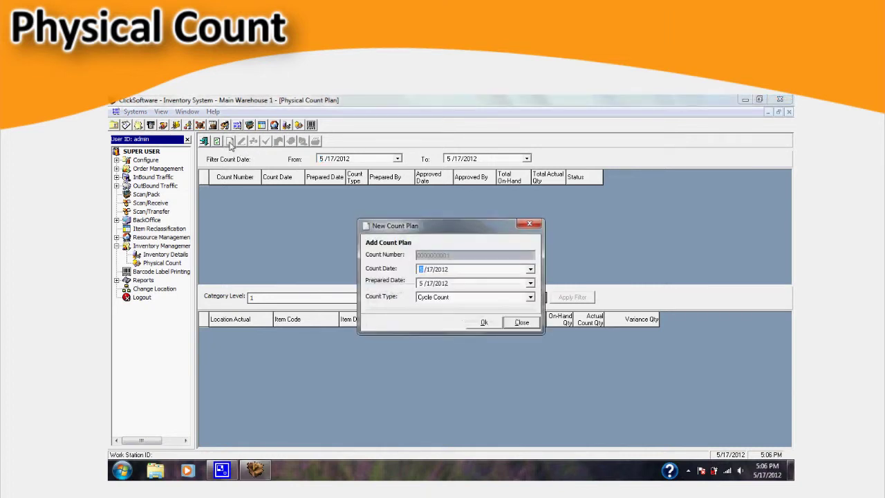
pyautogui.click(530, 299)
pyautogui.click(501, 311)
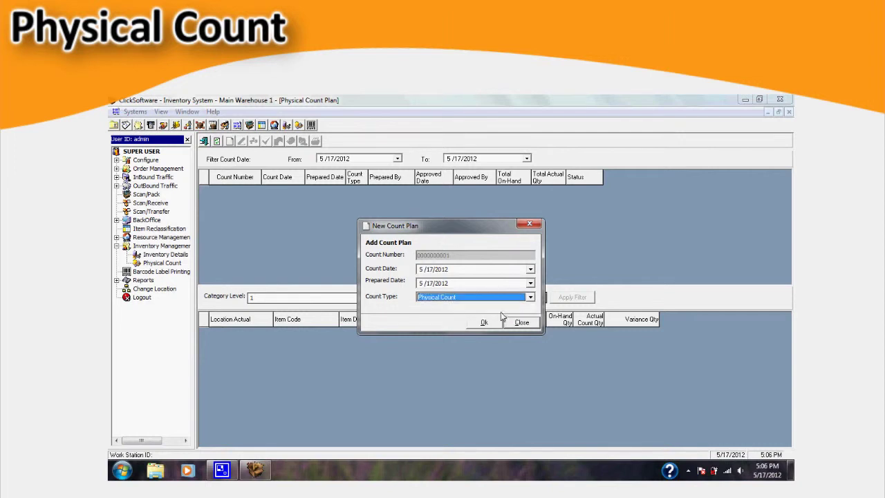
pyautogui.click(484, 323)
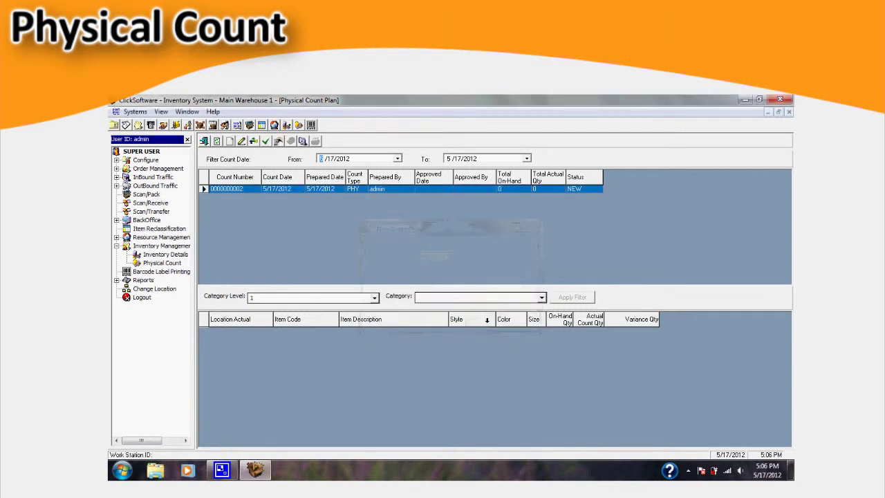
pyautogui.click(254, 141)
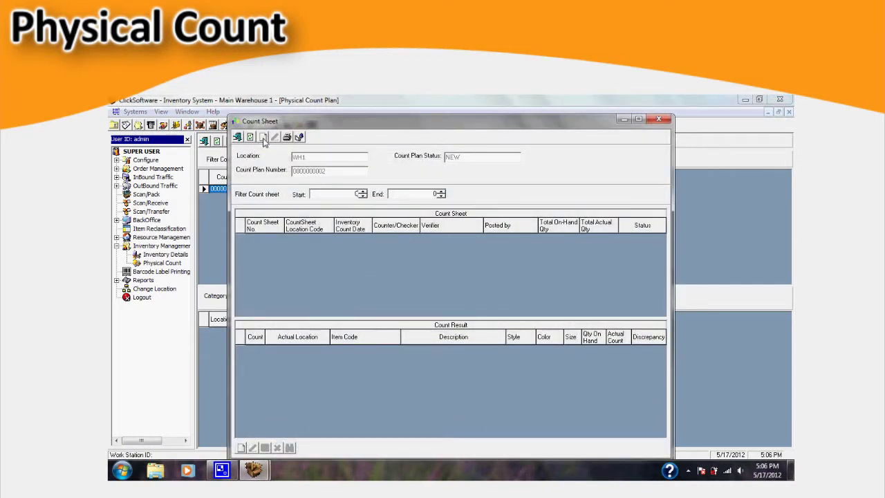
# Step: Create new count sheets at Location Level 4 (Bin) for all ticked bin locations
pyautogui.click(263, 138)
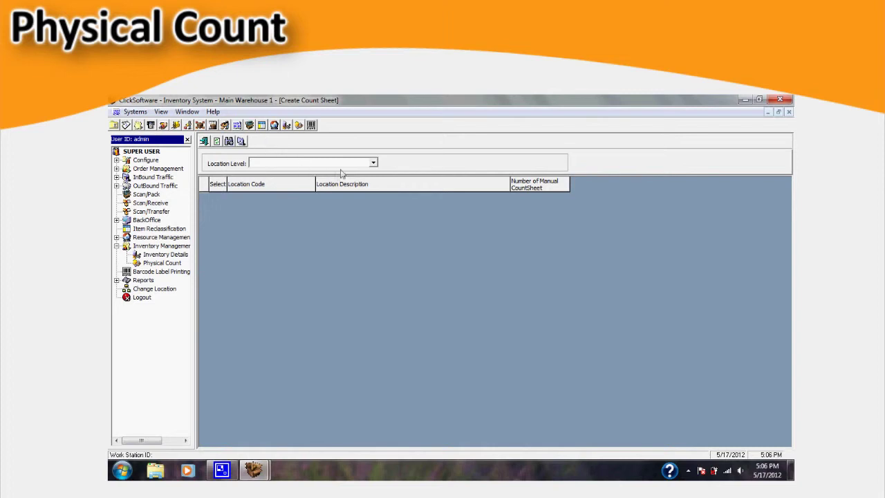
pyautogui.click(373, 164)
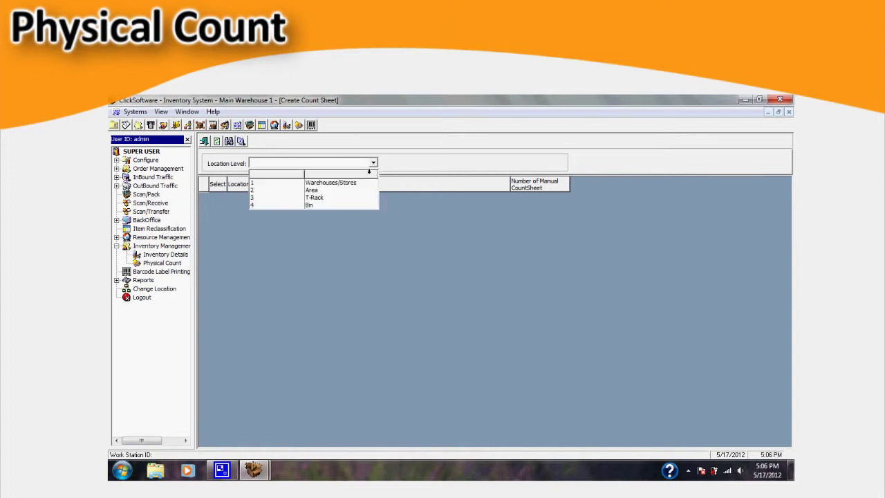
pyautogui.click(302, 206)
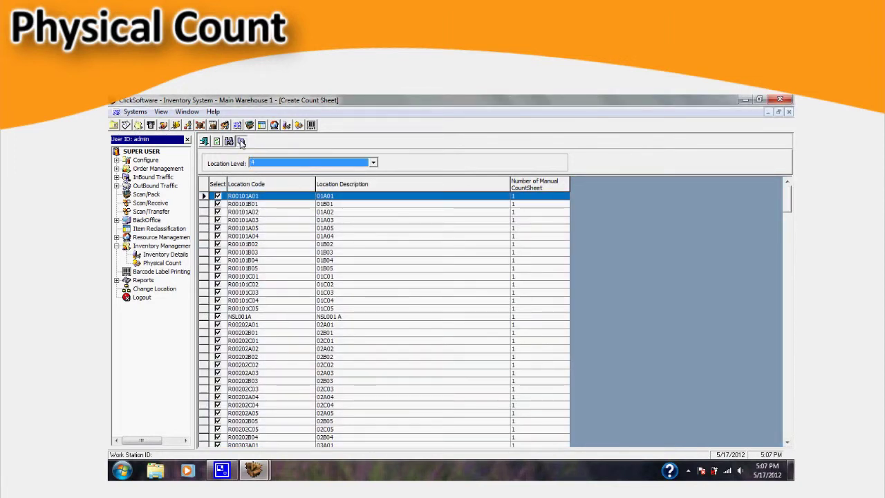
pyautogui.click(241, 141)
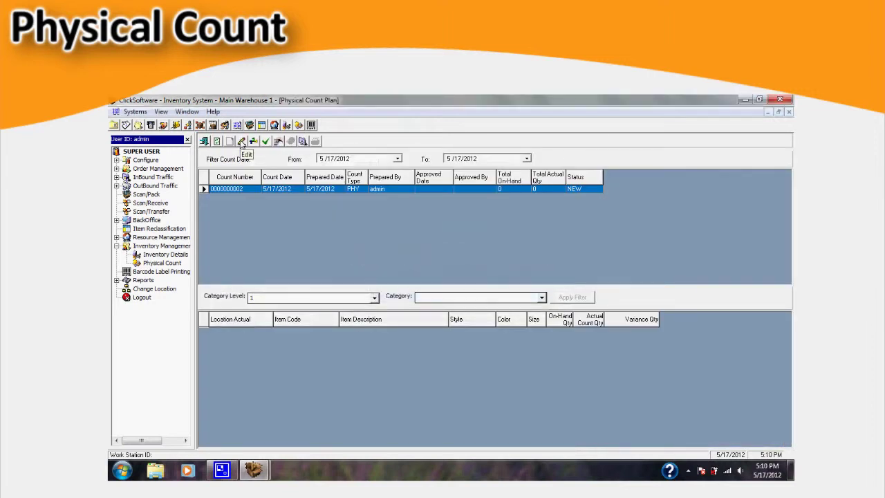
# Step: Launch UploadCount from the Physical Count folder and position its dialog over the Count Sheet
pyautogui.click(744, 99)
pyautogui.doubleClick(127, 207)
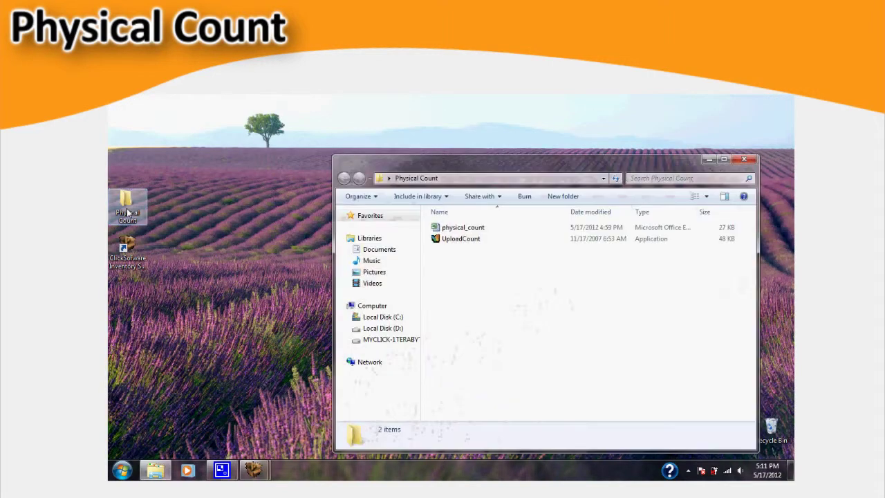
pyautogui.click(475, 241)
pyautogui.doubleClick(475, 241)
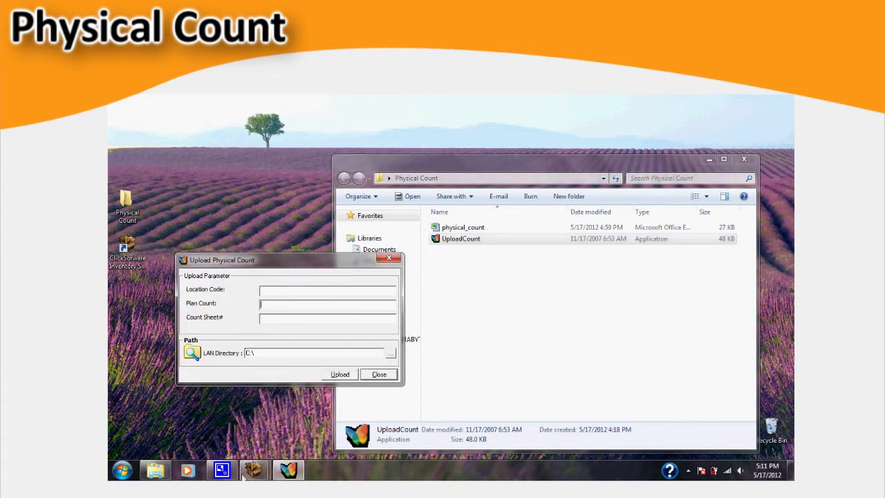
pyautogui.moveTo(254, 471)
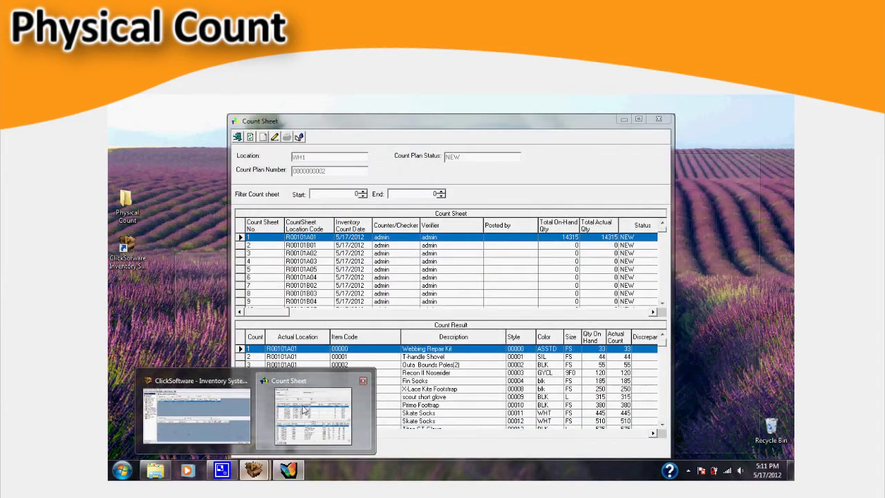
pyautogui.click(304, 411)
pyautogui.click(289, 471)
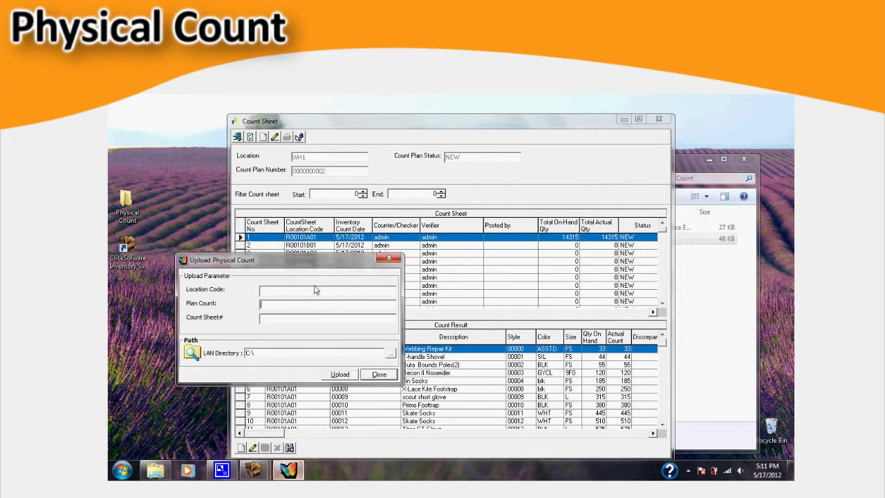
pyautogui.moveTo(301, 263); pyautogui.dragTo(387, 268)
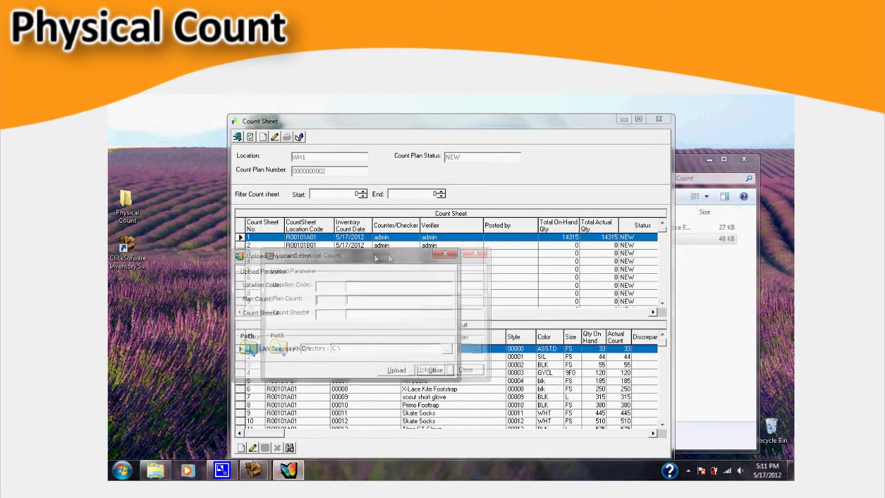
pyautogui.click(371, 295)
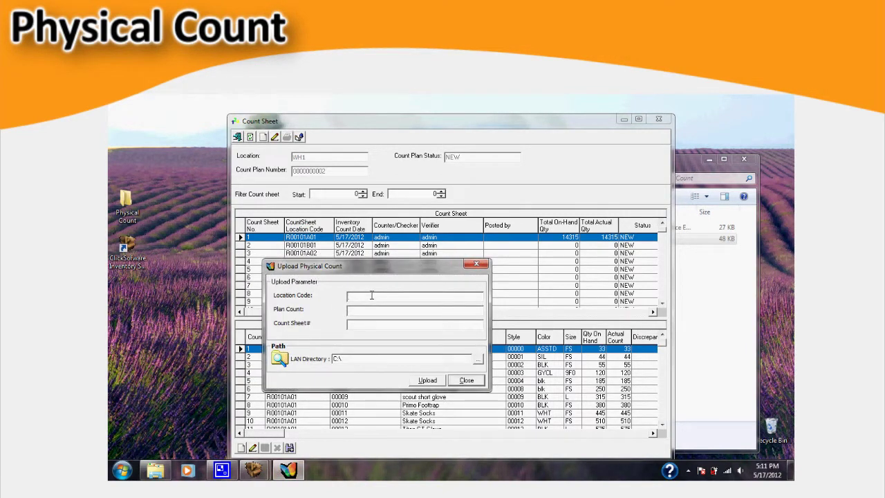
pyautogui.write('WH1')
pyautogui.click(369, 311)
pyautogui.write('0000000002')
pyautogui.press('Tab')
pyautogui.write('1')
# Step: Upload physical_count.xls into the count sheet, then refresh totals and close the Count Sheet window
pyautogui.click(477, 359)
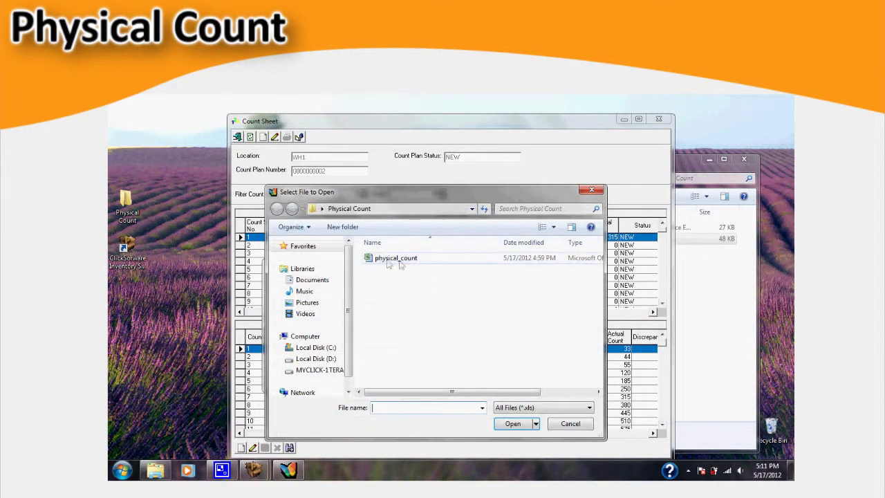
pyautogui.click(415, 259)
pyautogui.click(512, 423)
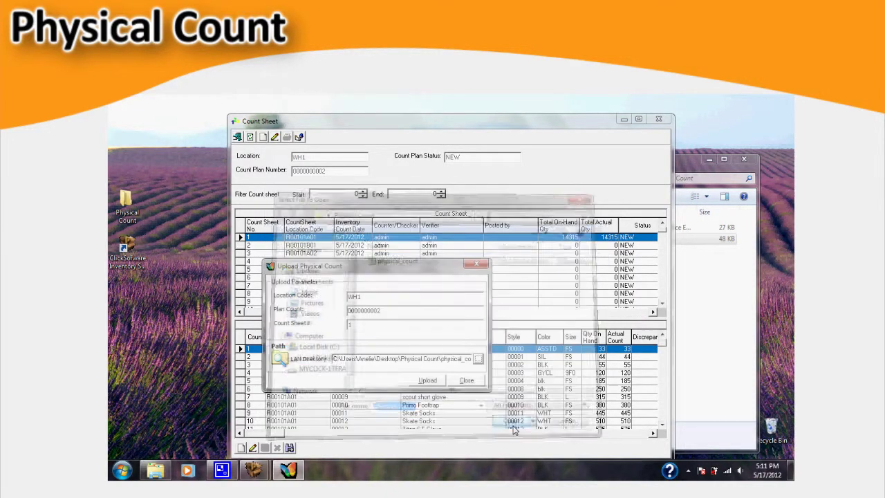
pyautogui.click(428, 381)
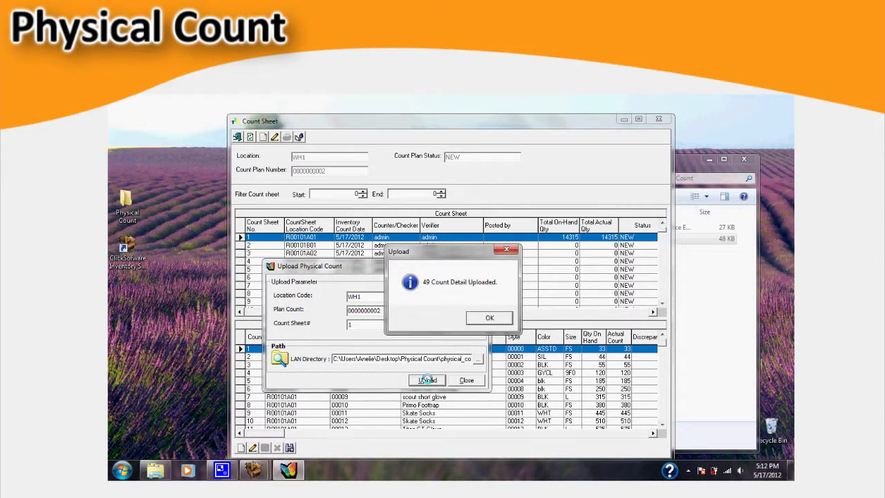
pyautogui.click(490, 319)
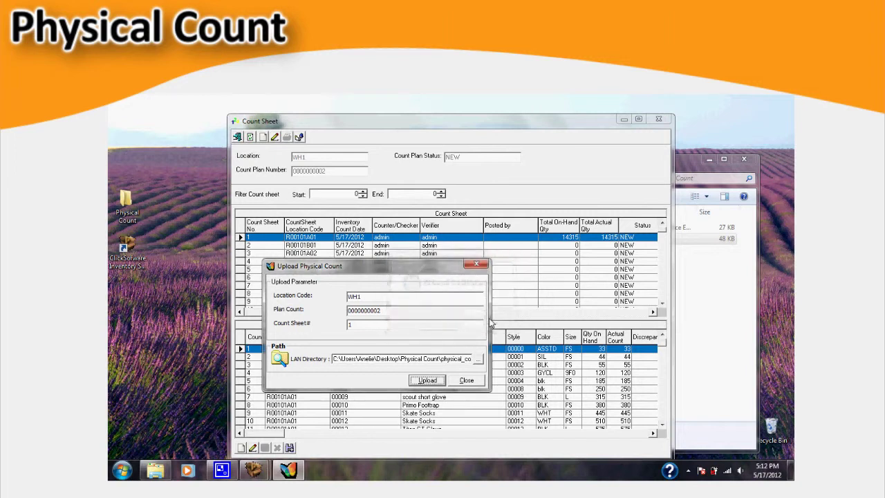
pyautogui.click(466, 381)
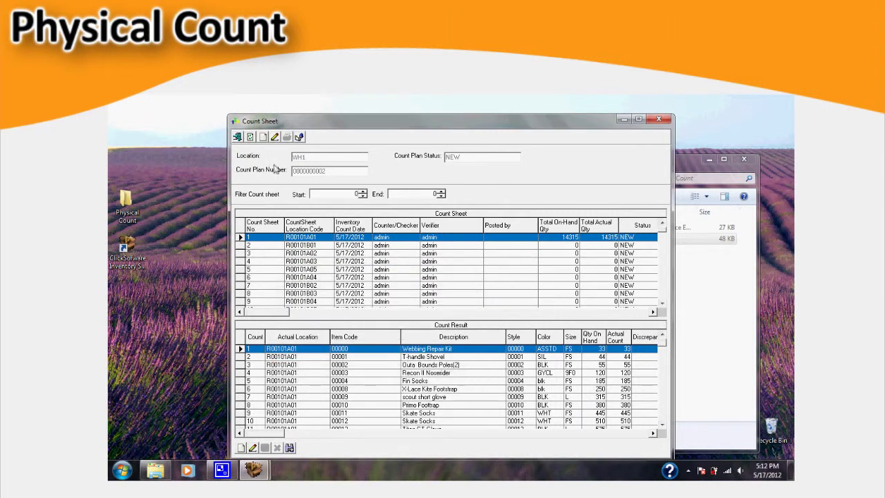
pyautogui.click(250, 137)
pyautogui.click(658, 120)
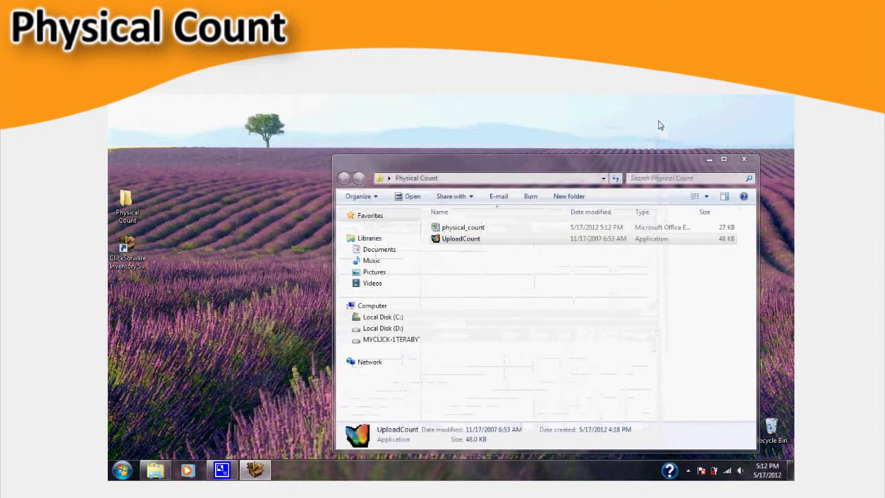
pyautogui.click(743, 162)
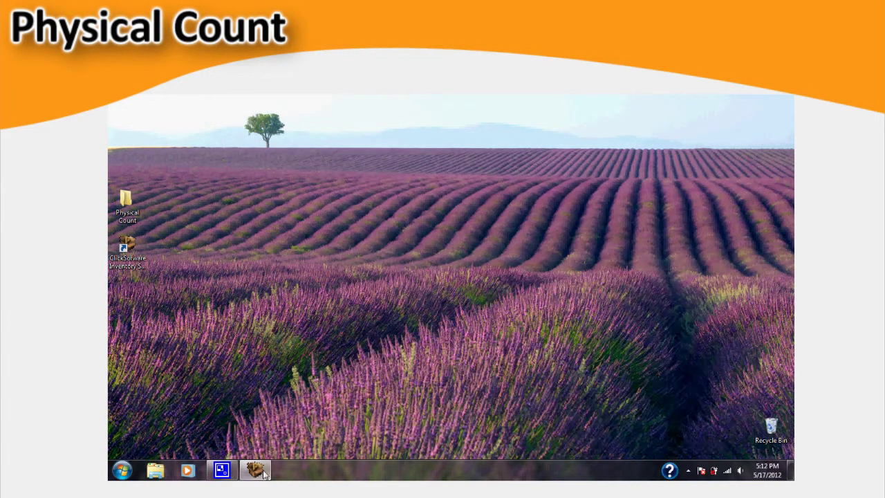
pyautogui.click(254, 470)
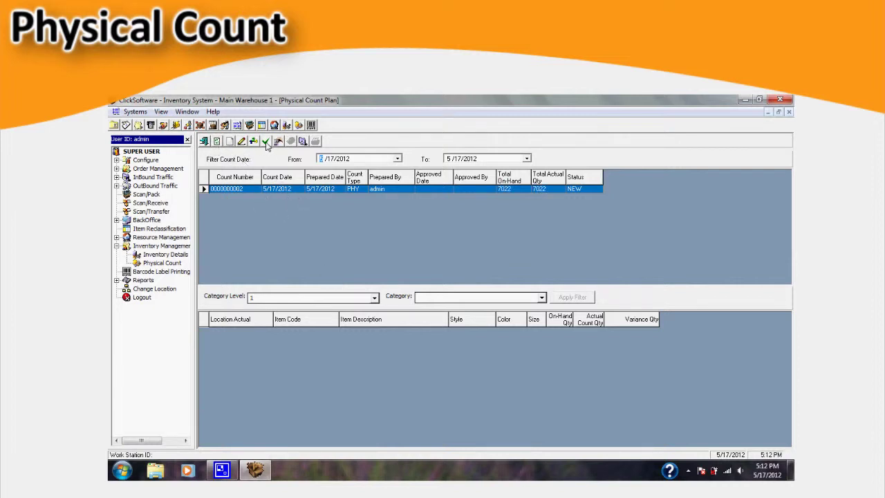
pyautogui.click(266, 142)
pyautogui.write('admin')
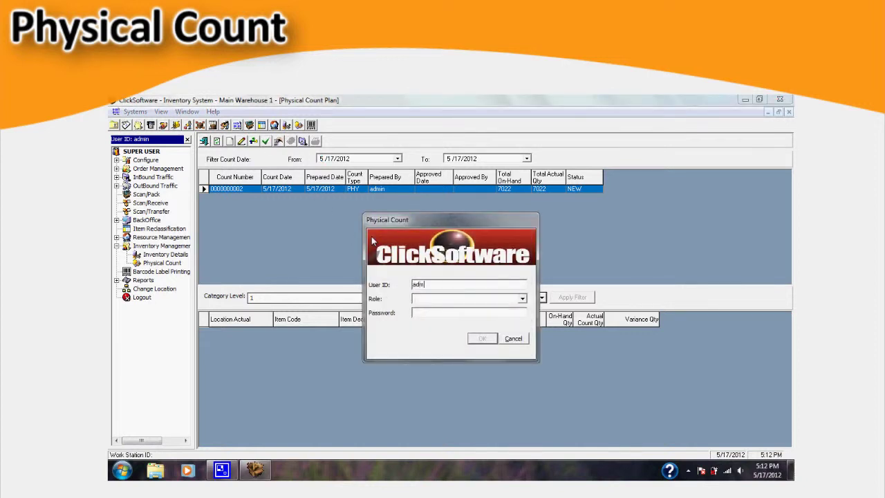
pyautogui.press('Tab')
pyautogui.press('Tab')
pyautogui.write('admin')
pyautogui.click(483, 338)
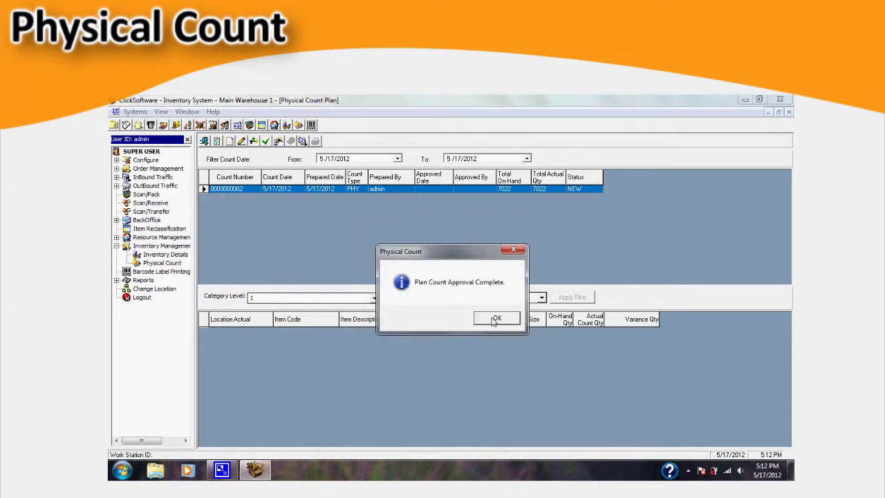
pyautogui.click(496, 318)
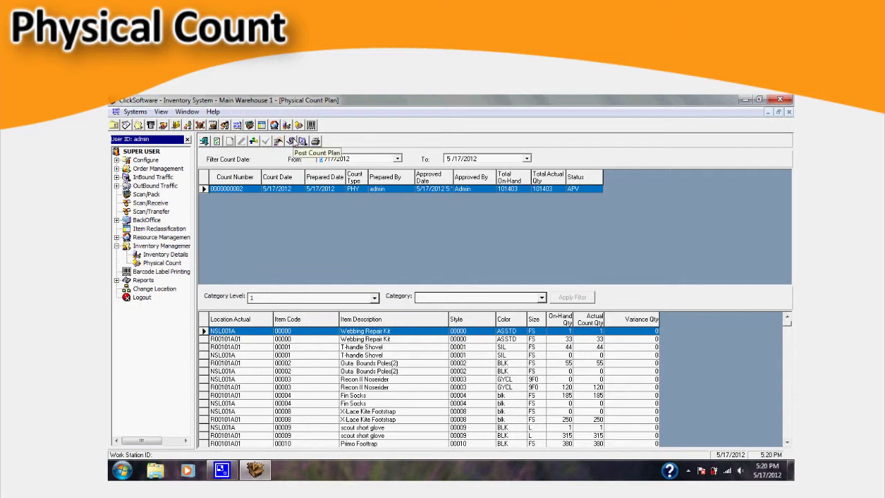
pyautogui.click(293, 144)
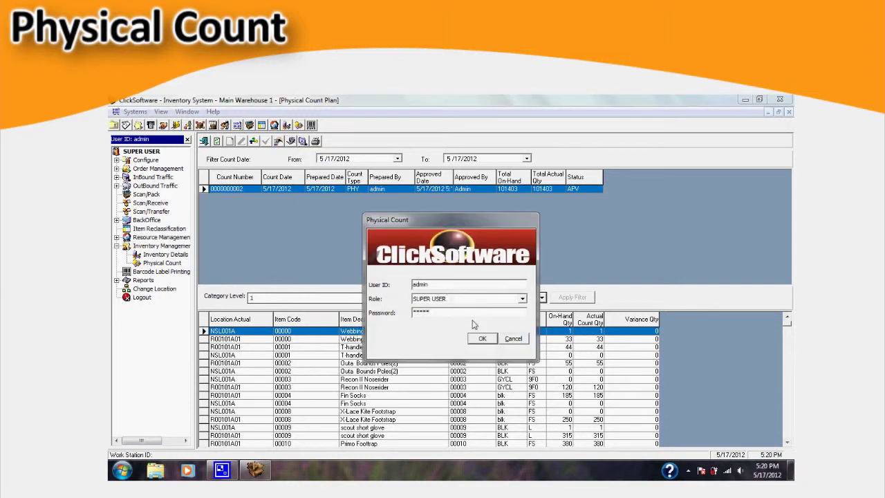
pyautogui.click(483, 338)
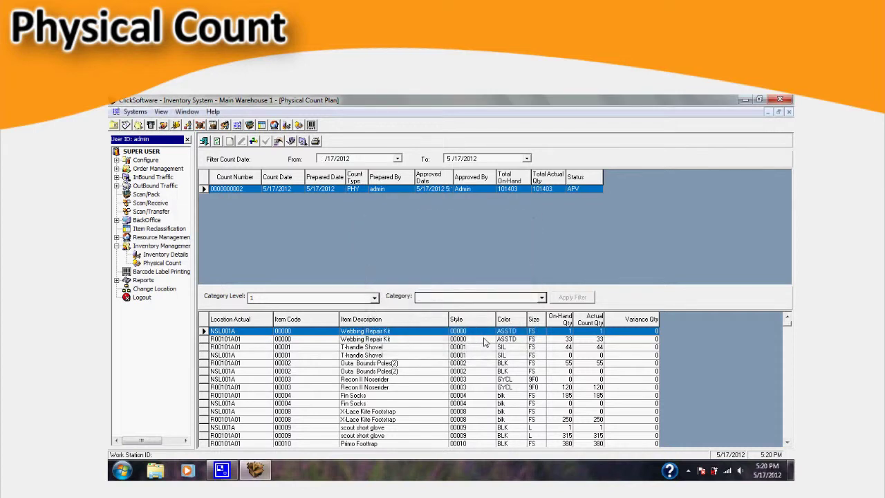